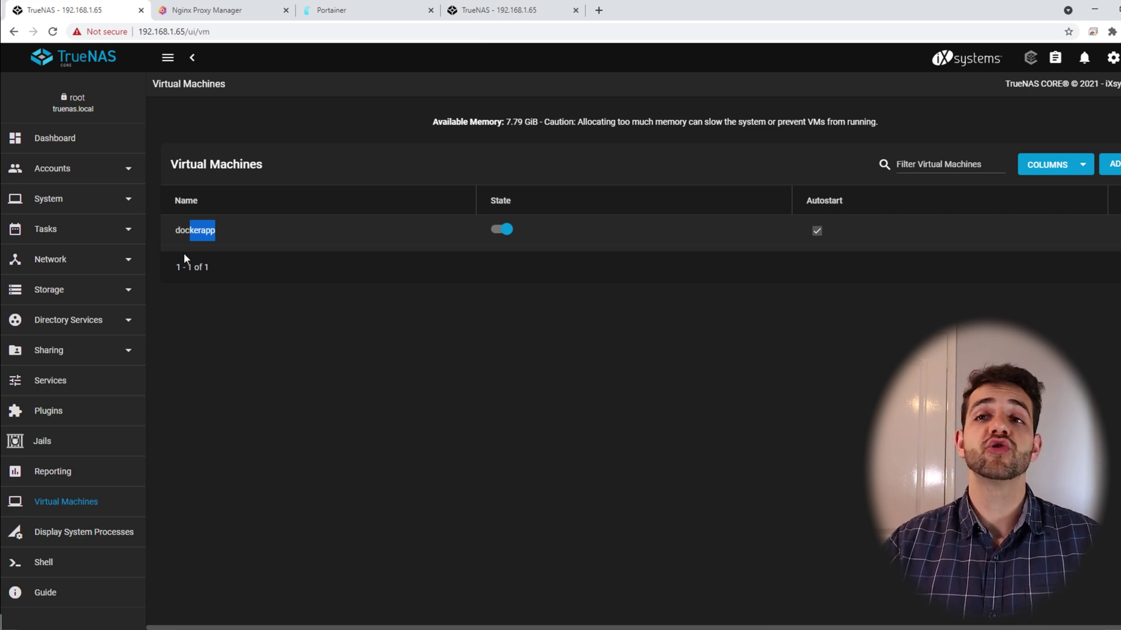
Switch to the Portainer dashboard showing 2 stacks, 4 containers and 4 images
left_click(330, 10)
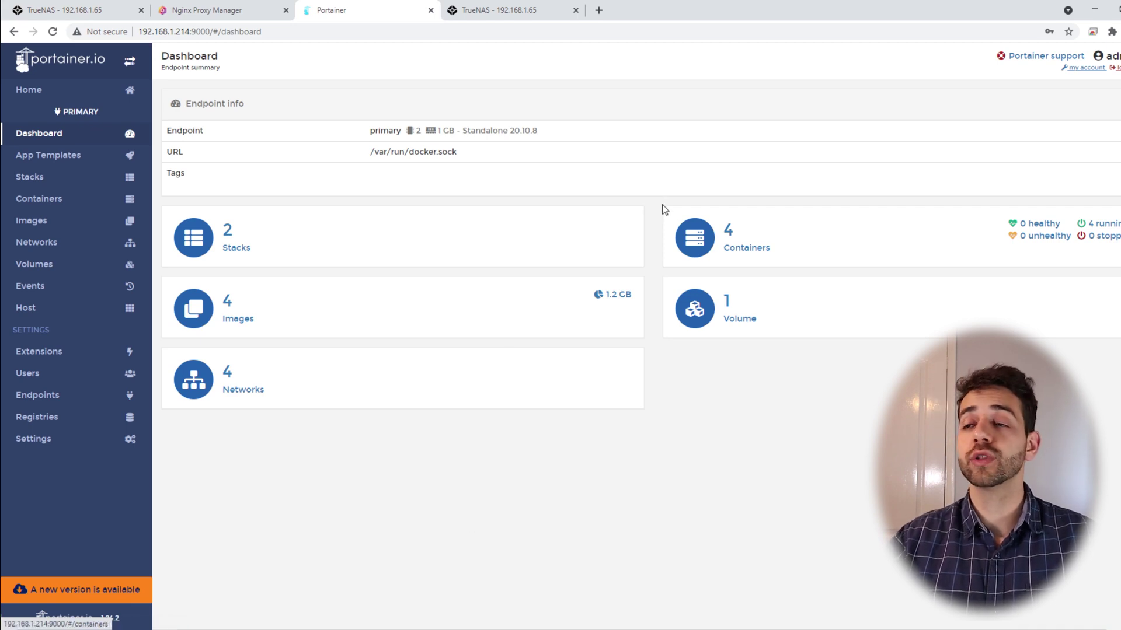
Review Portainer's four running containers, then return to the TrueNAS Virtual Machines tab
left_click(755, 248)
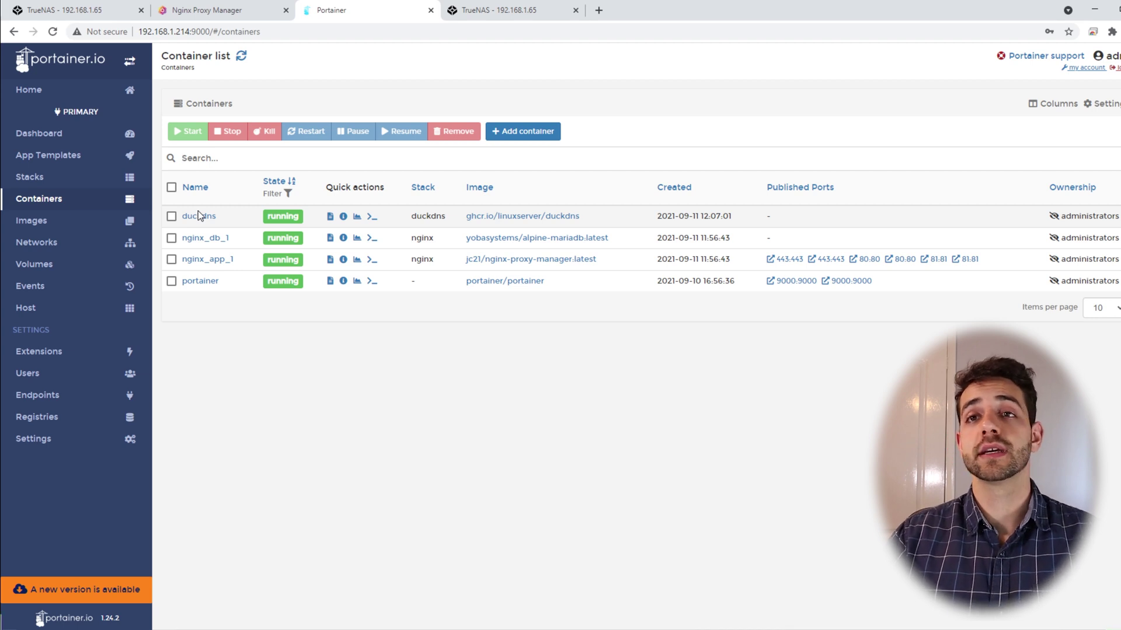
left_click(96, 13)
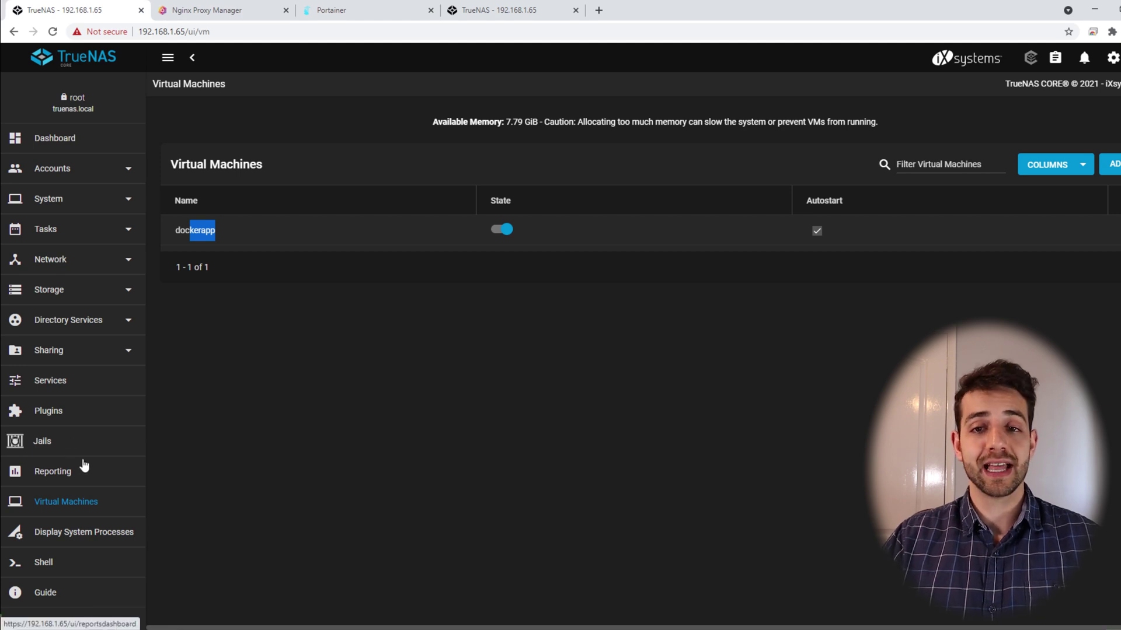
Open the Plugins catalogue, compare Community and iXsystems collections, and show Nextcloud's details
left_click(47, 416)
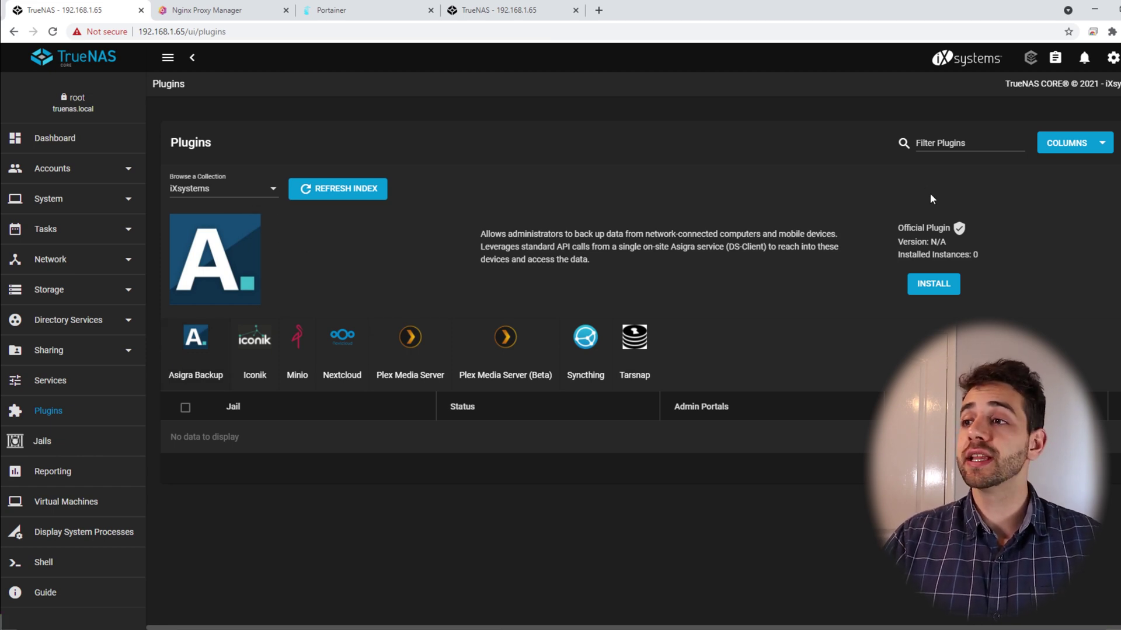
left_click_drag(888, 226, 971, 227)
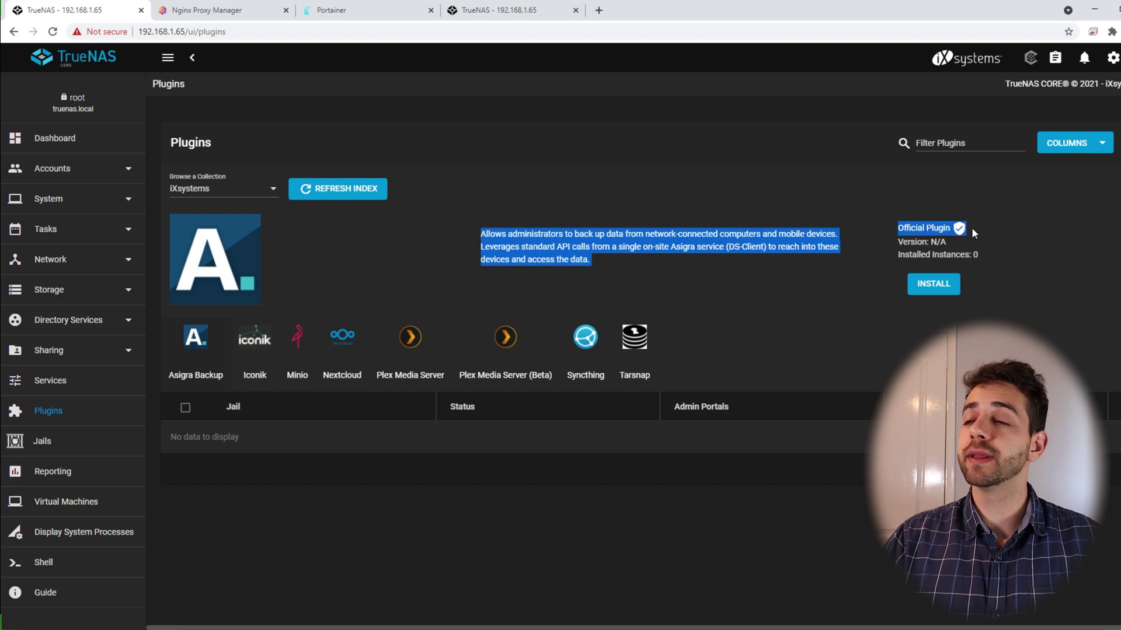
left_click(649, 232)
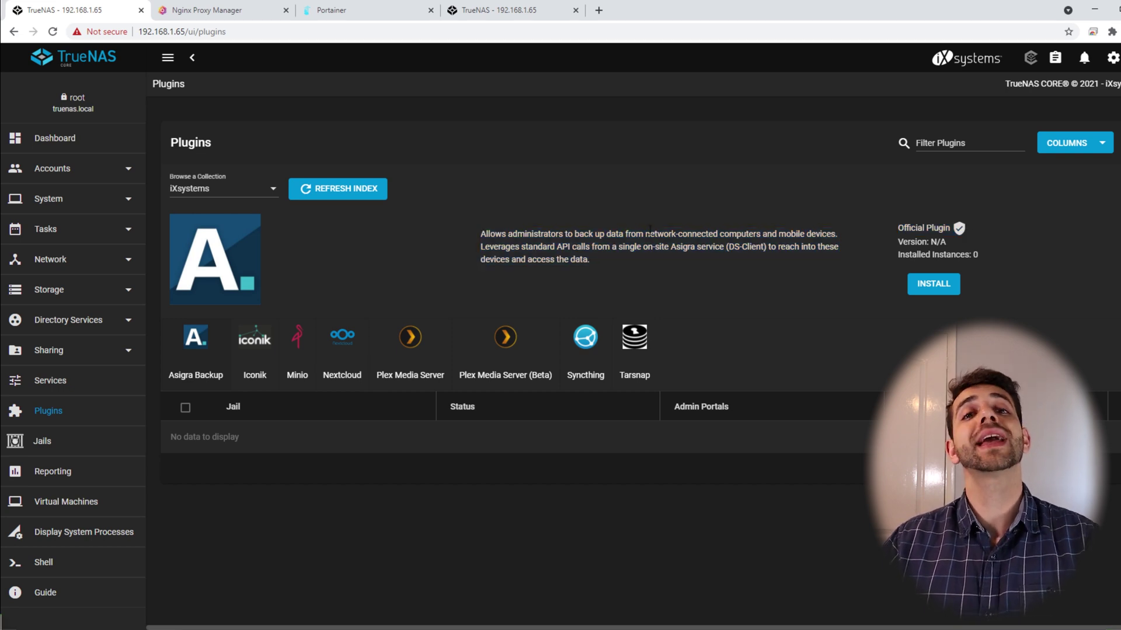
left_click(238, 188)
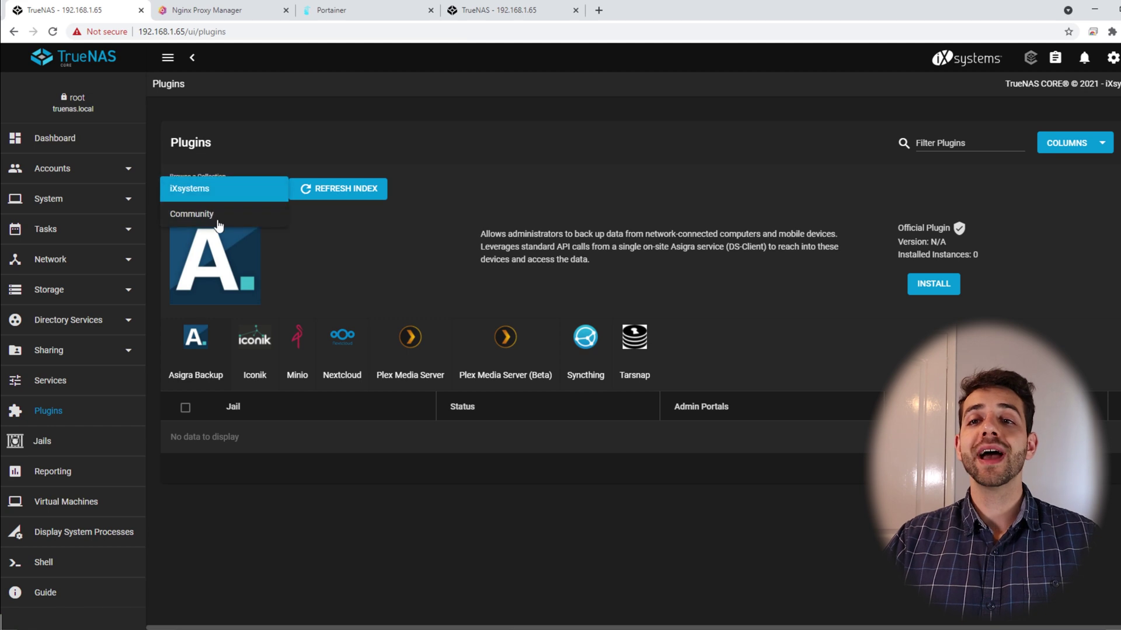
left_click(193, 212)
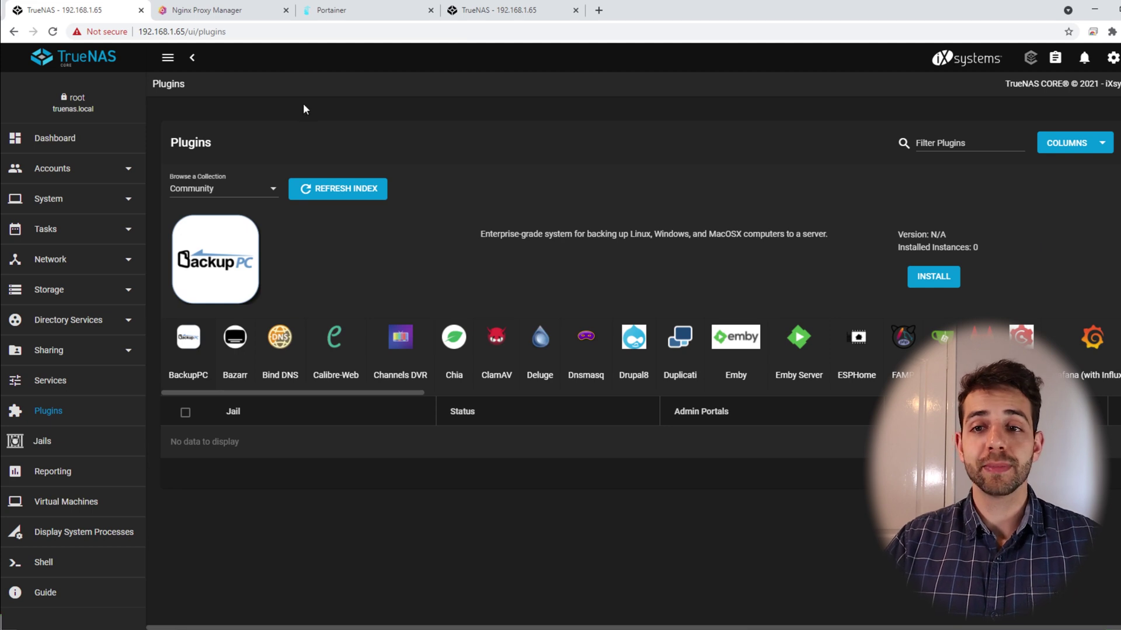
left_click(244, 192)
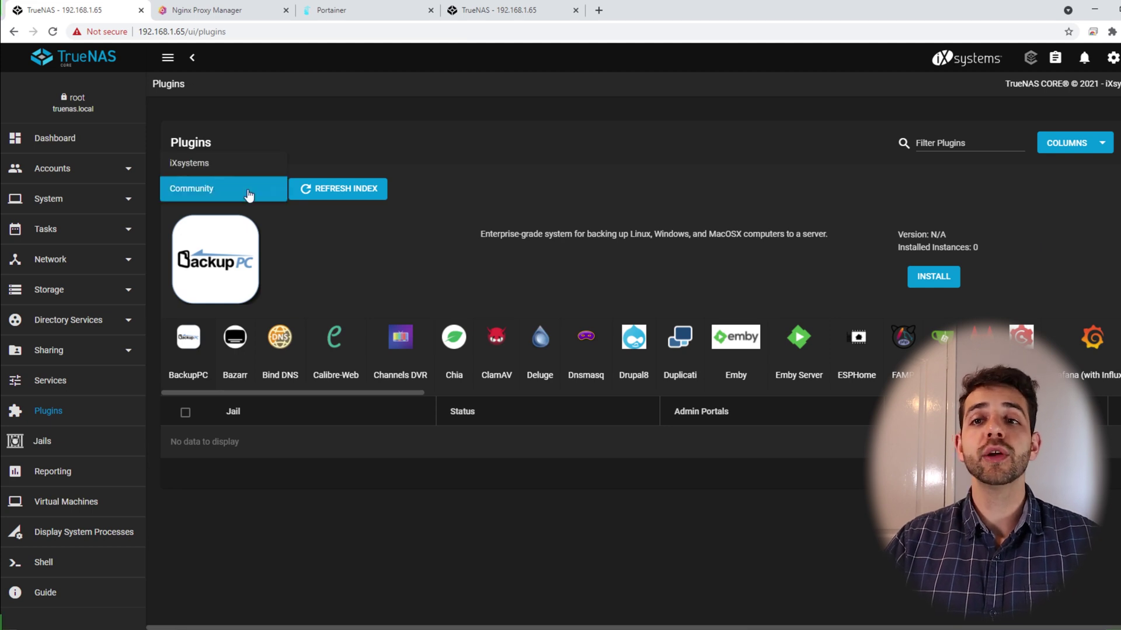
left_click(194, 166)
left_click(350, 367)
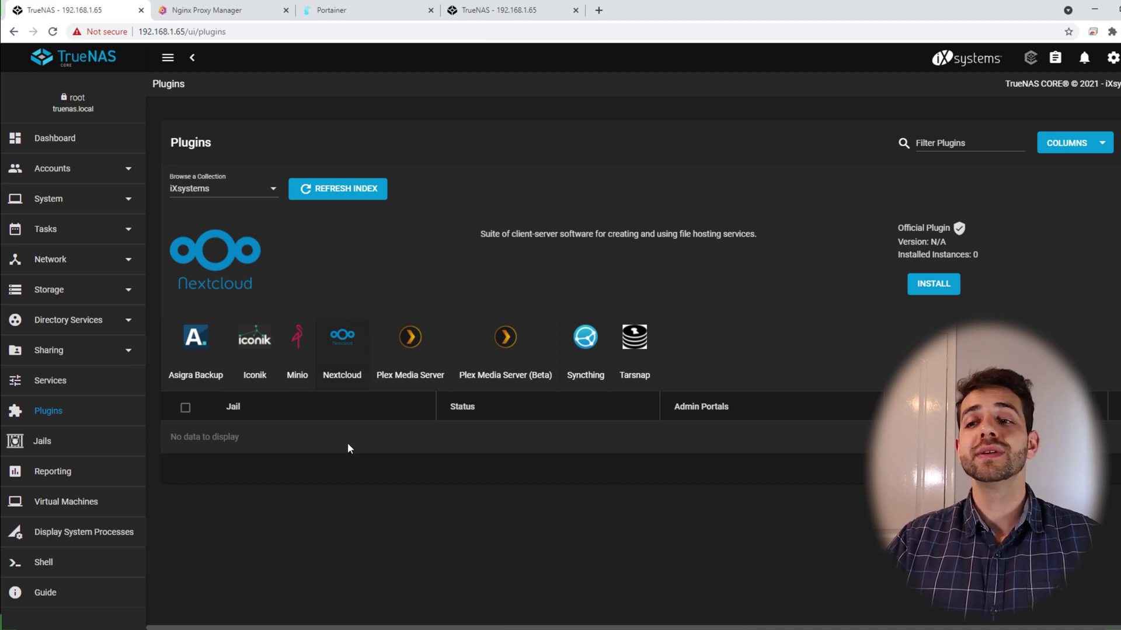
Install the Nextcloud plugin, naming its jail nextcloud-server
left_click(934, 284)
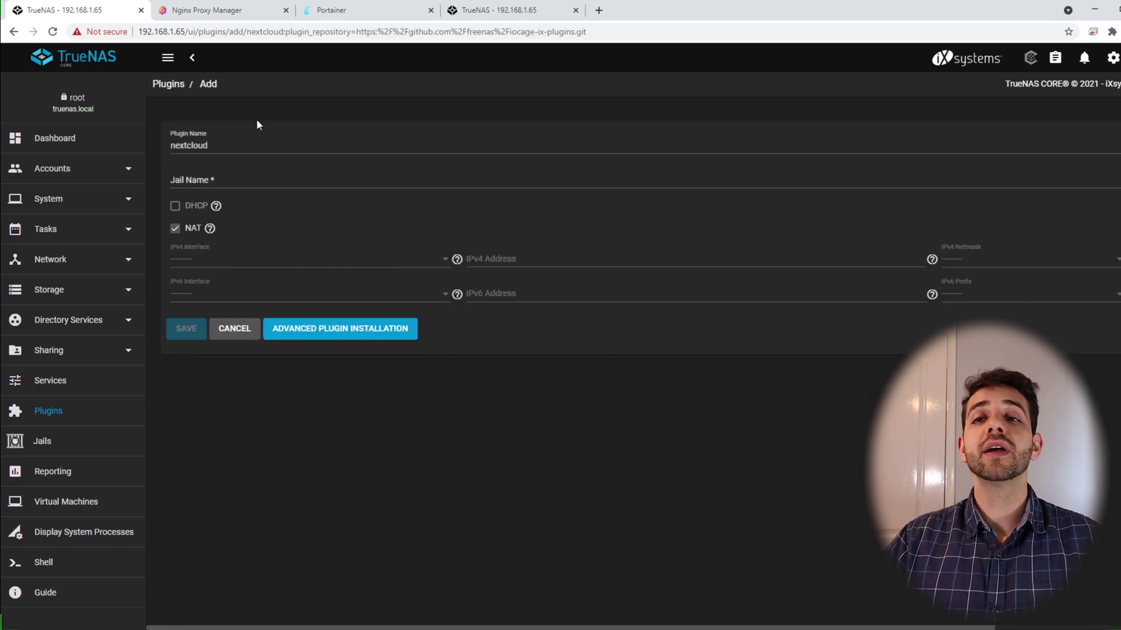
double_click(170, 146)
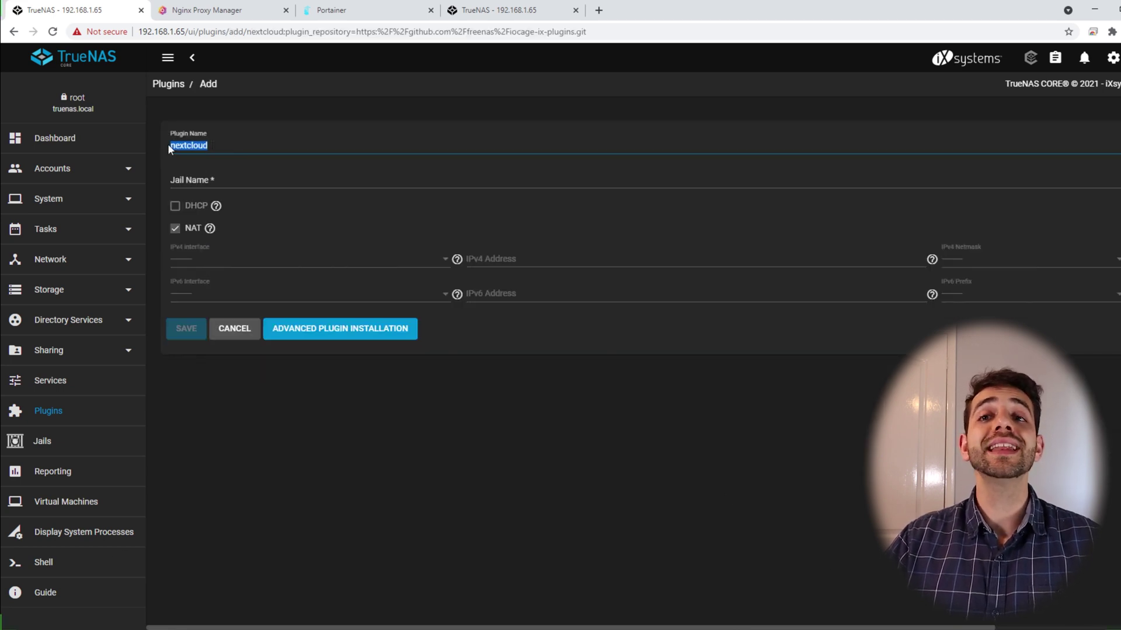
key("ctrl+c")
key("Tab")
key("ctrl+v")
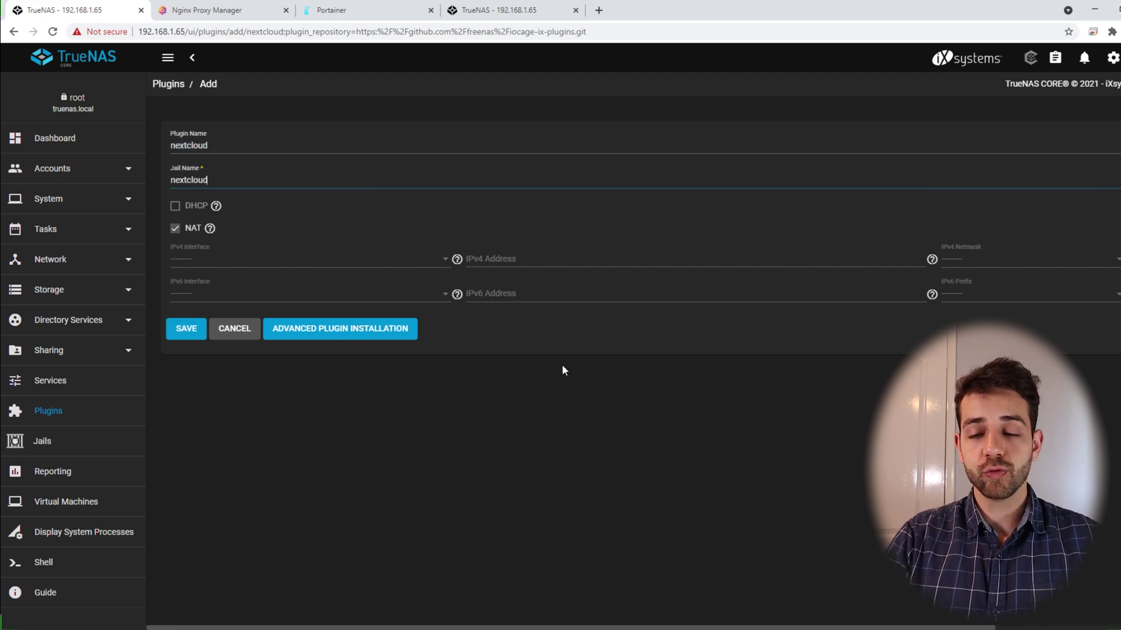
type("-server")
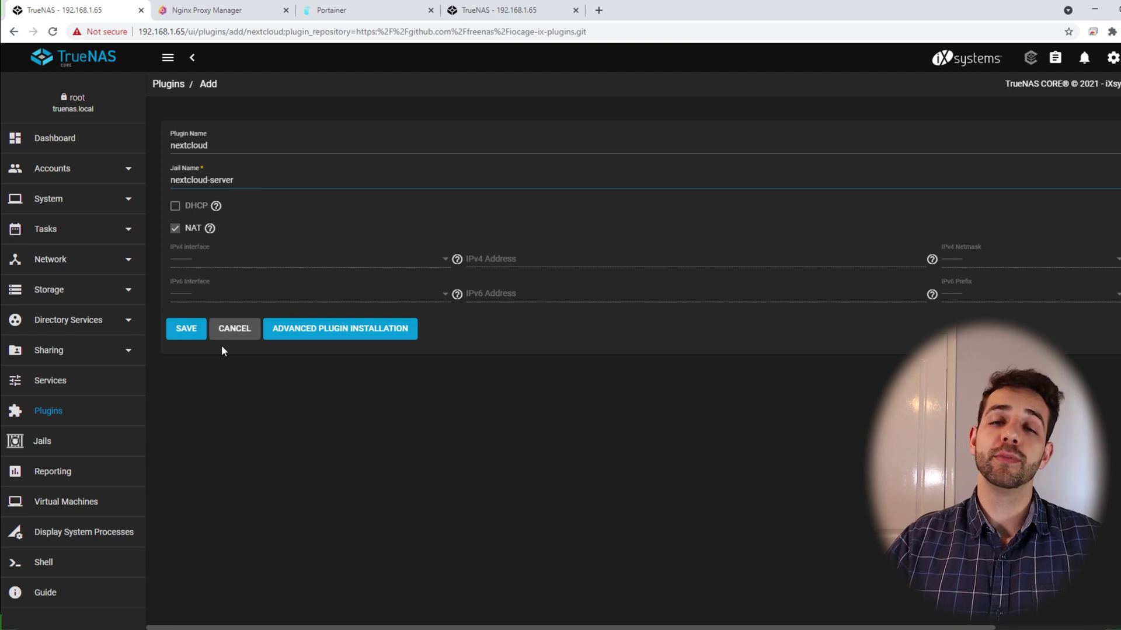
left_click(184, 328)
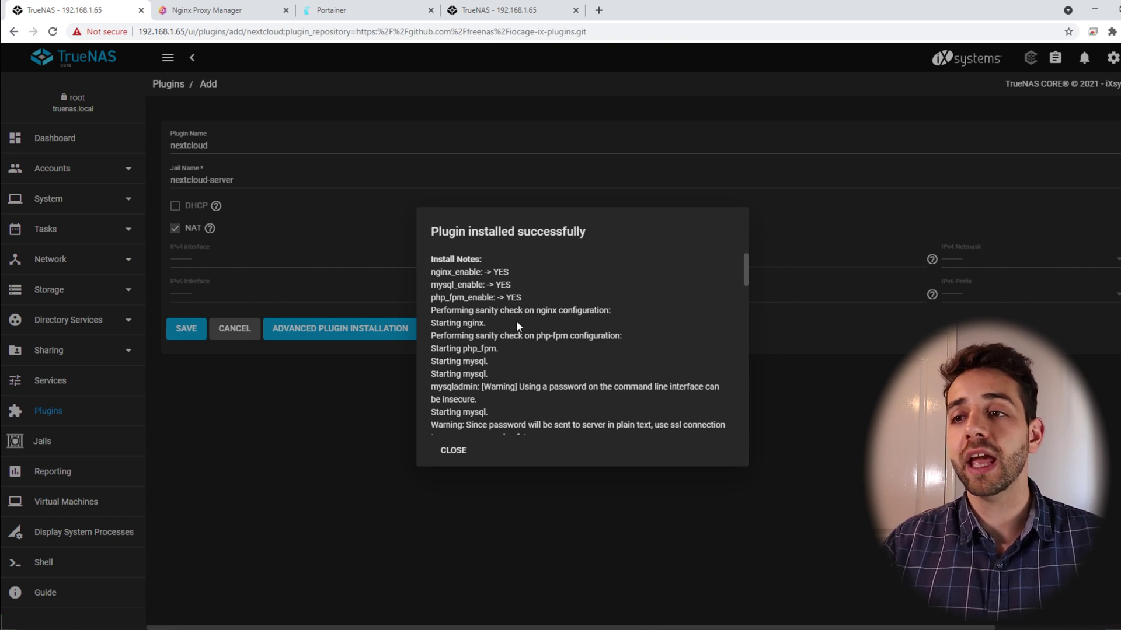
Close the install notes and expand the nextcloud-server jail row in the Plugins list
scroll(505, 395, "down", 3)
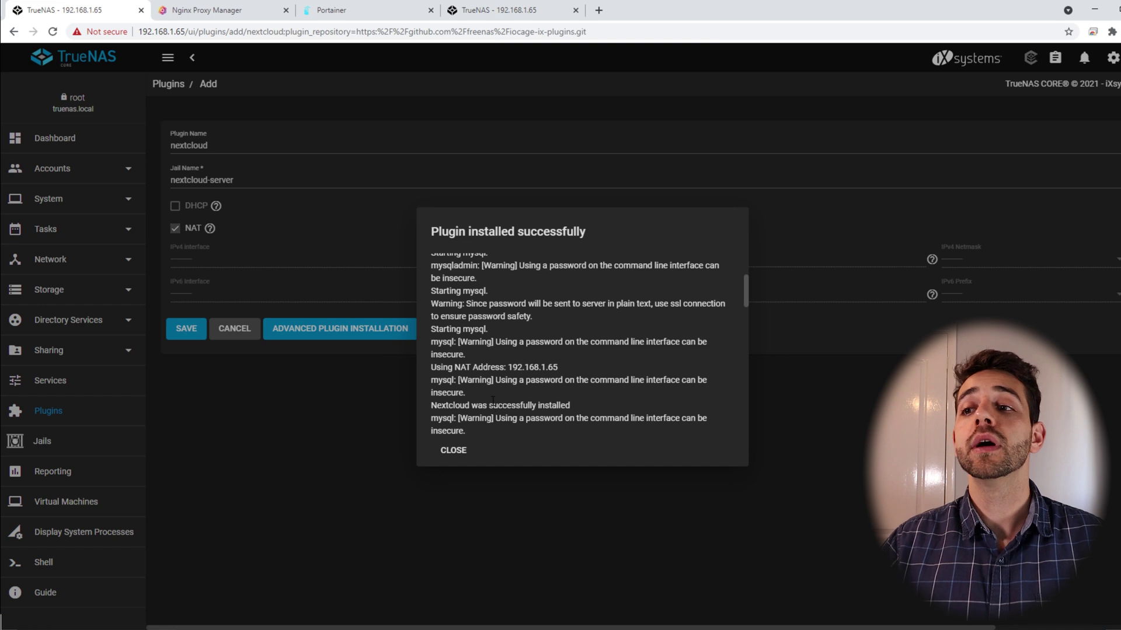
left_click(454, 451)
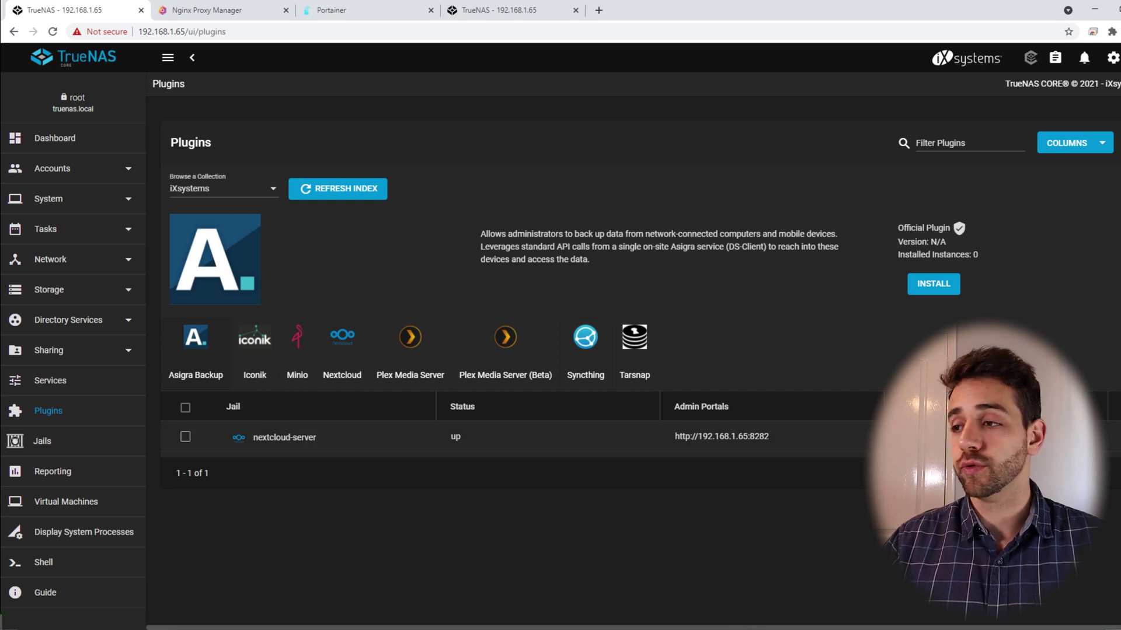
left_click(1100, 438)
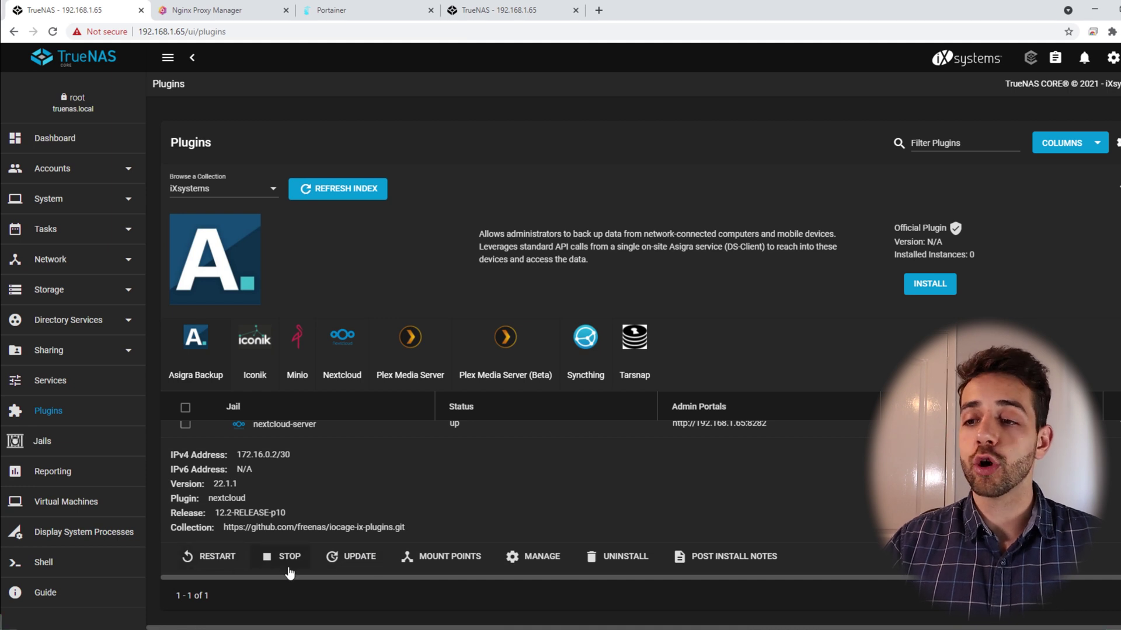
Show the nextcloud-server post-install notes and select the Nextcloud admin password
left_click(757, 562)
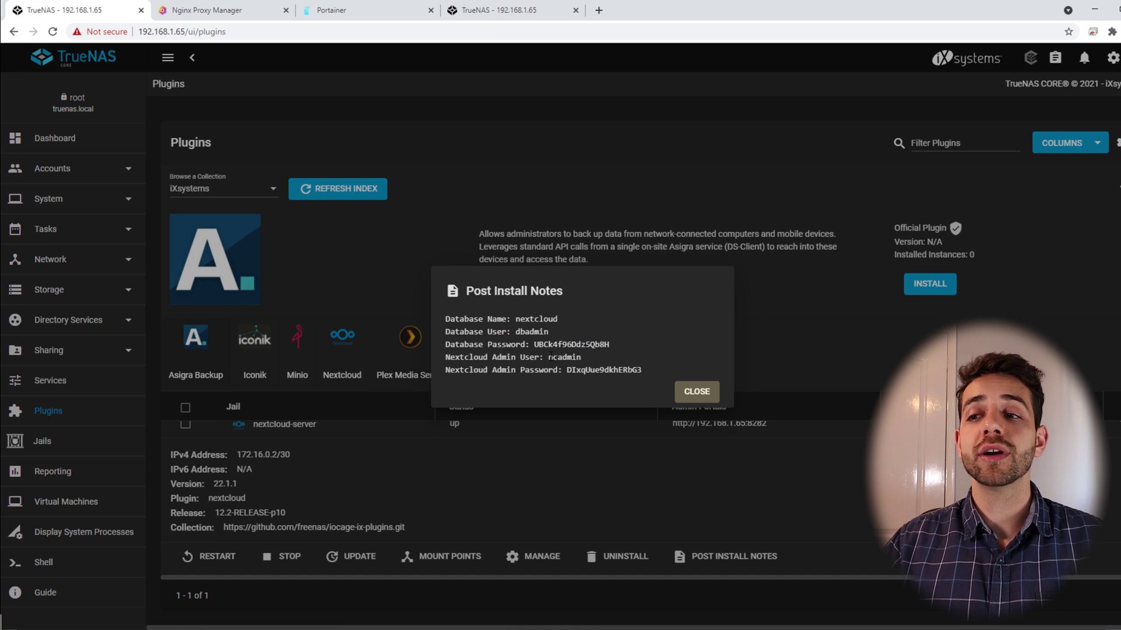
left_click_drag(582, 357, 642, 371)
left_click(545, 385)
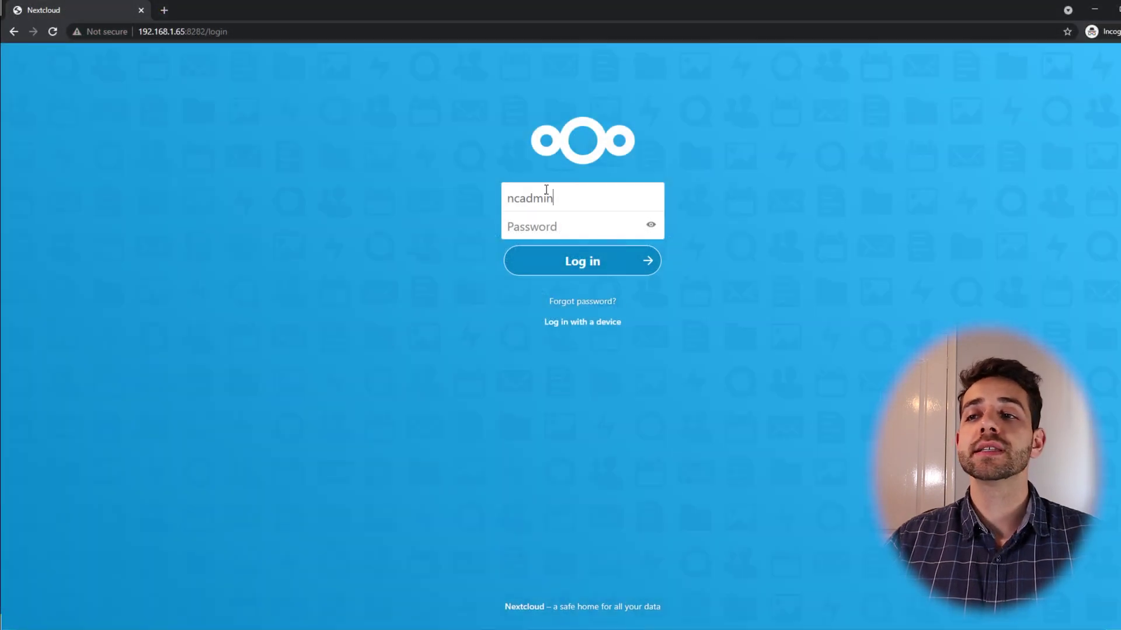
Log in to Nextcloud as admin with the copied password and open the Files app
left_click(561, 228)
key("ctrl+v")
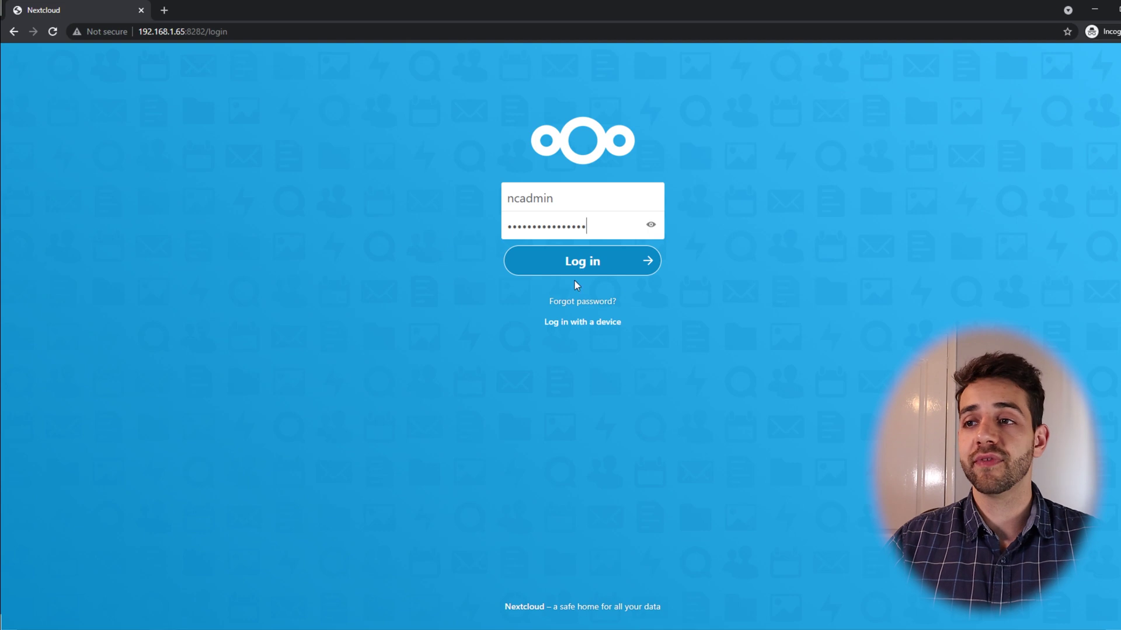
left_click(625, 270)
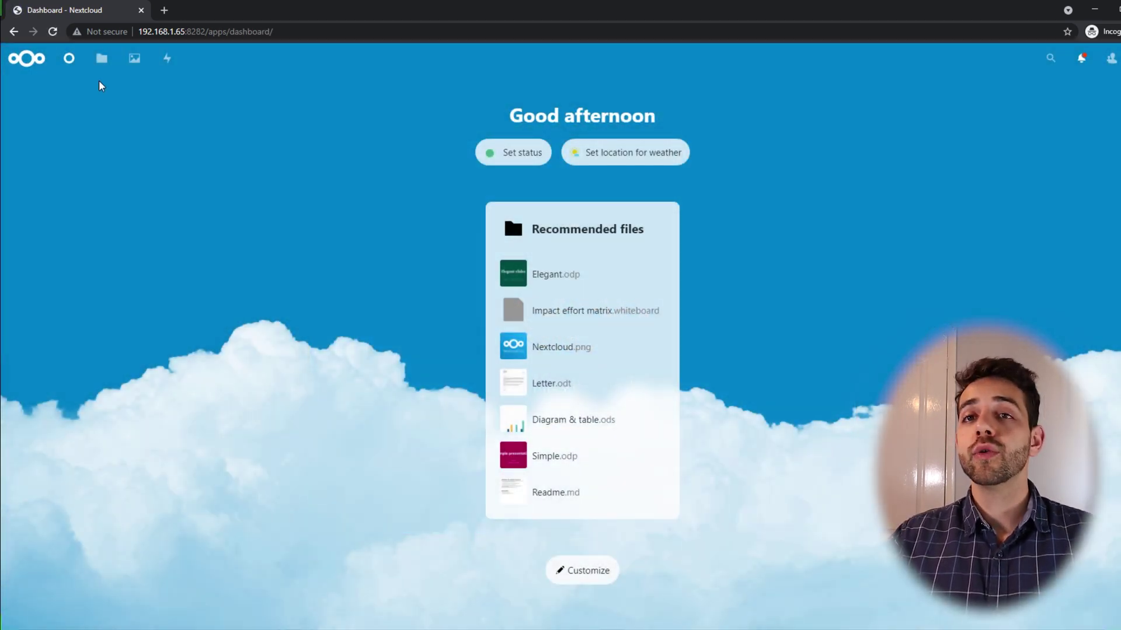
left_click(69, 61)
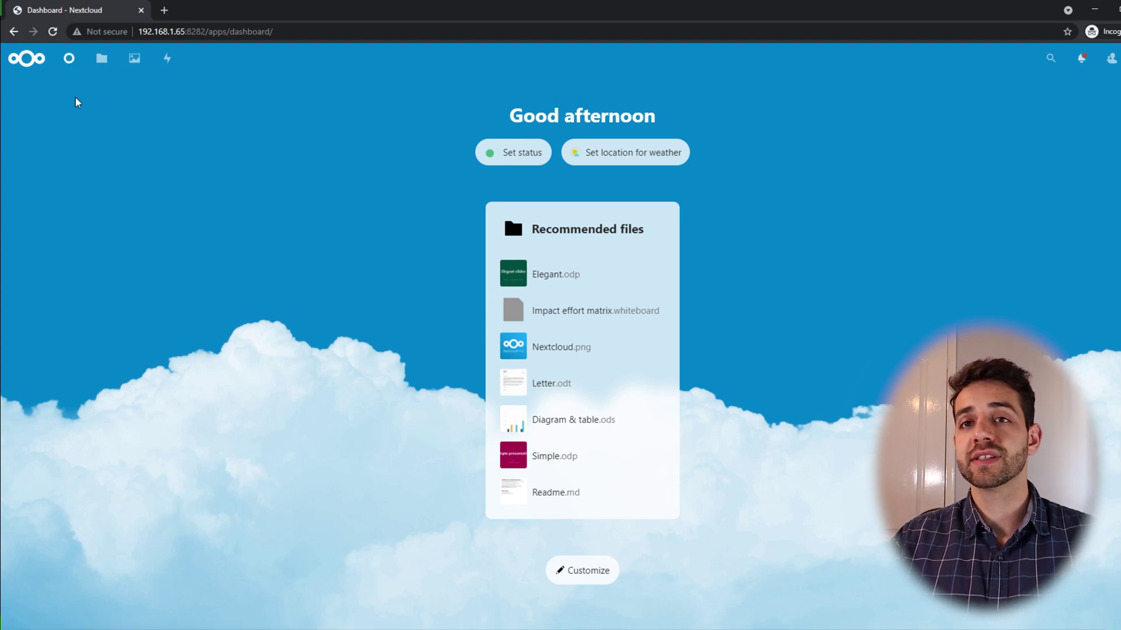
left_click(102, 58)
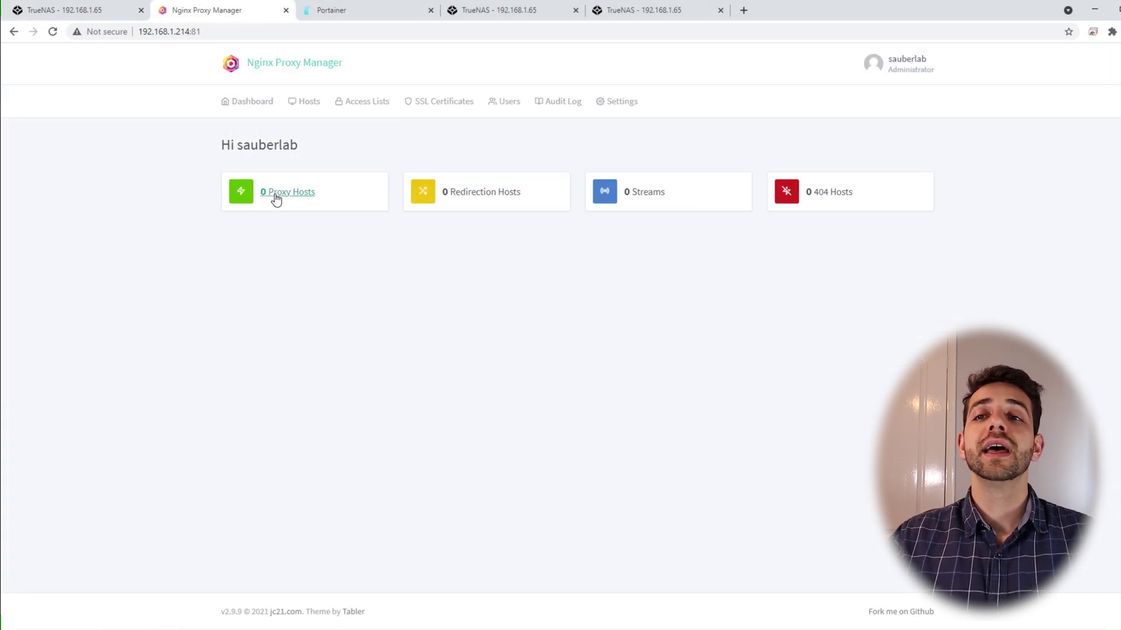
Add a proxy host forwarding the DuckDNS domain to 192.168.1.65:8282 with common exploits blocked
left_click(275, 194)
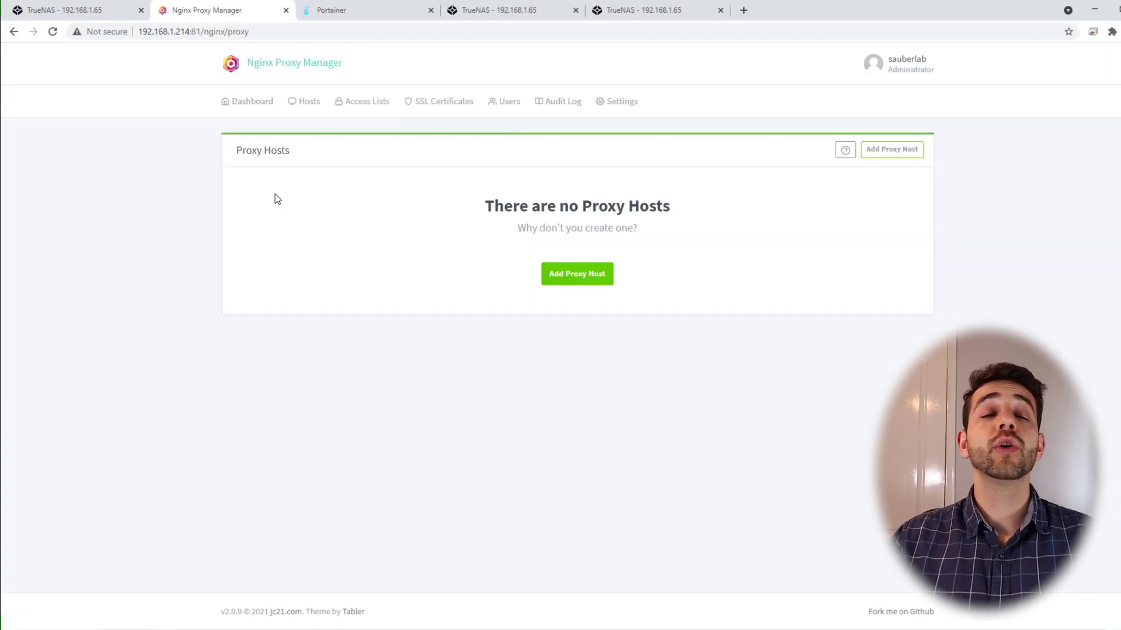
left_click(596, 282)
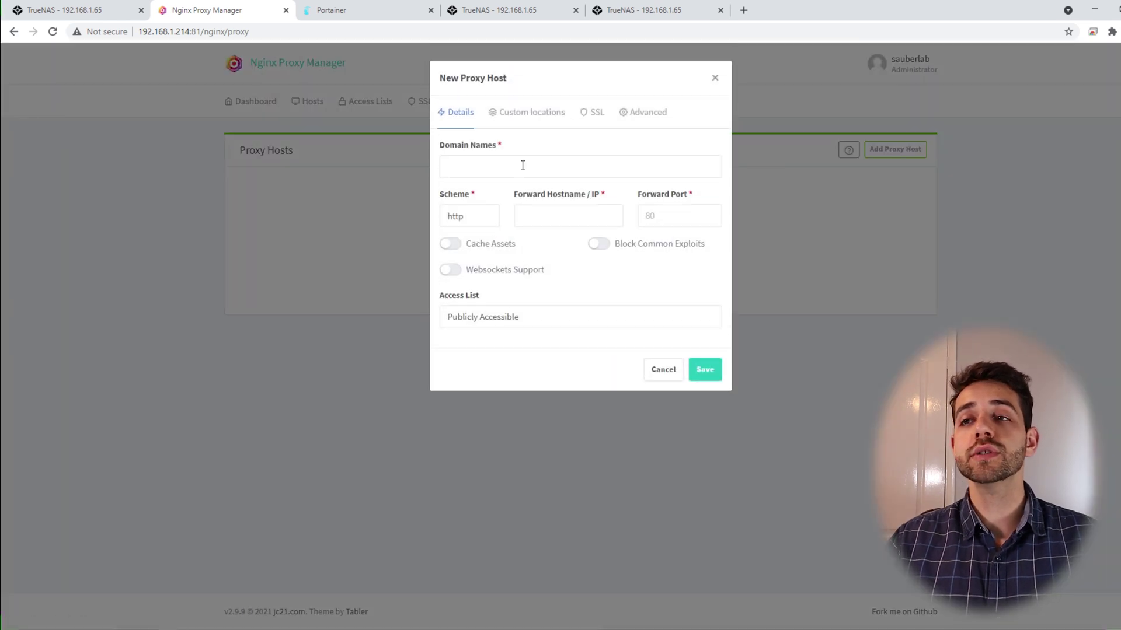
left_click(509, 163)
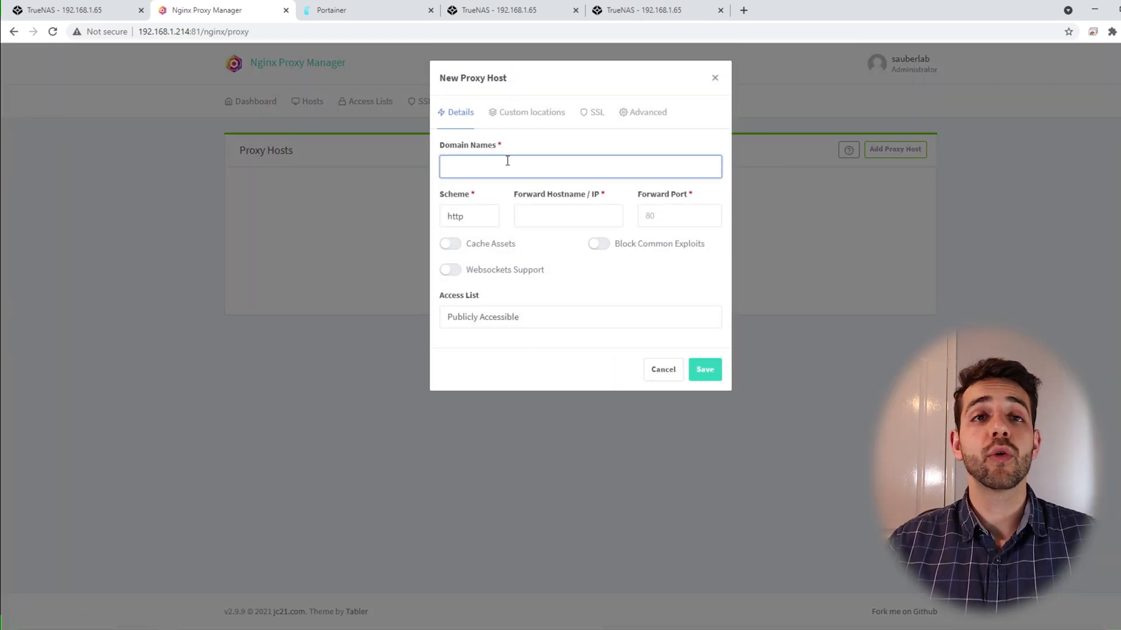
key("ctrl+v")
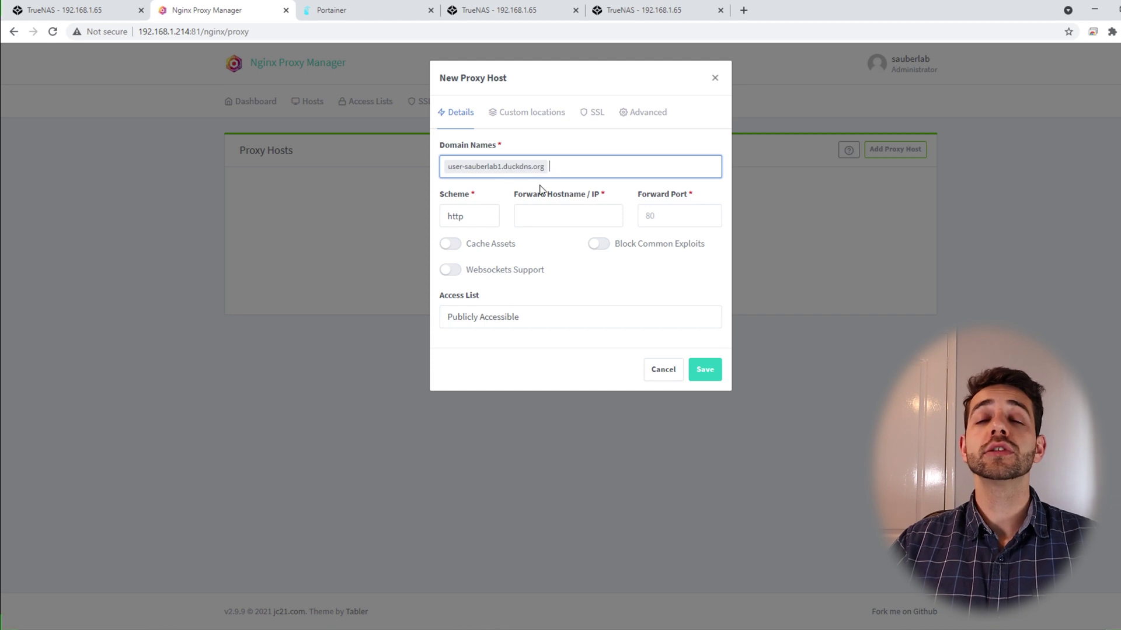
left_click(548, 210)
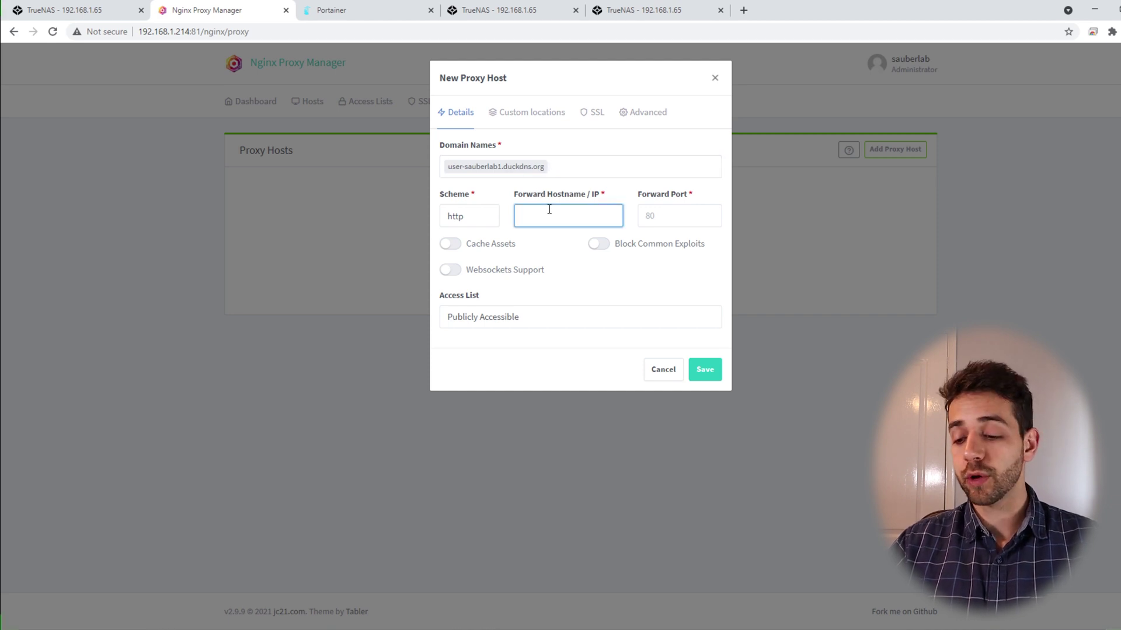
type("192.1")
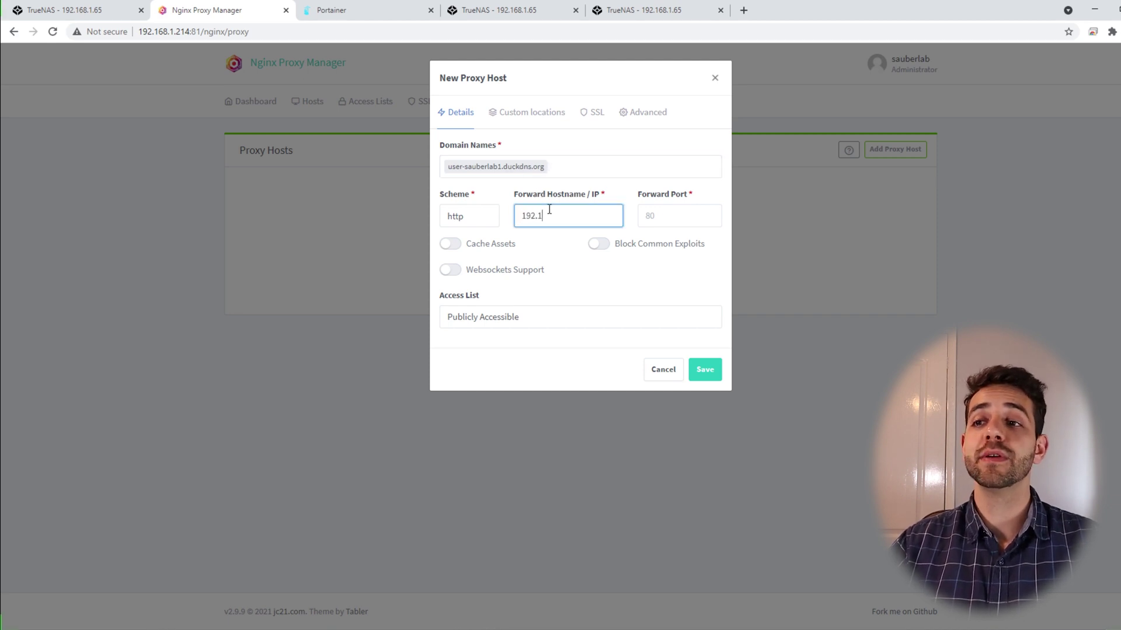
type("68.1.65")
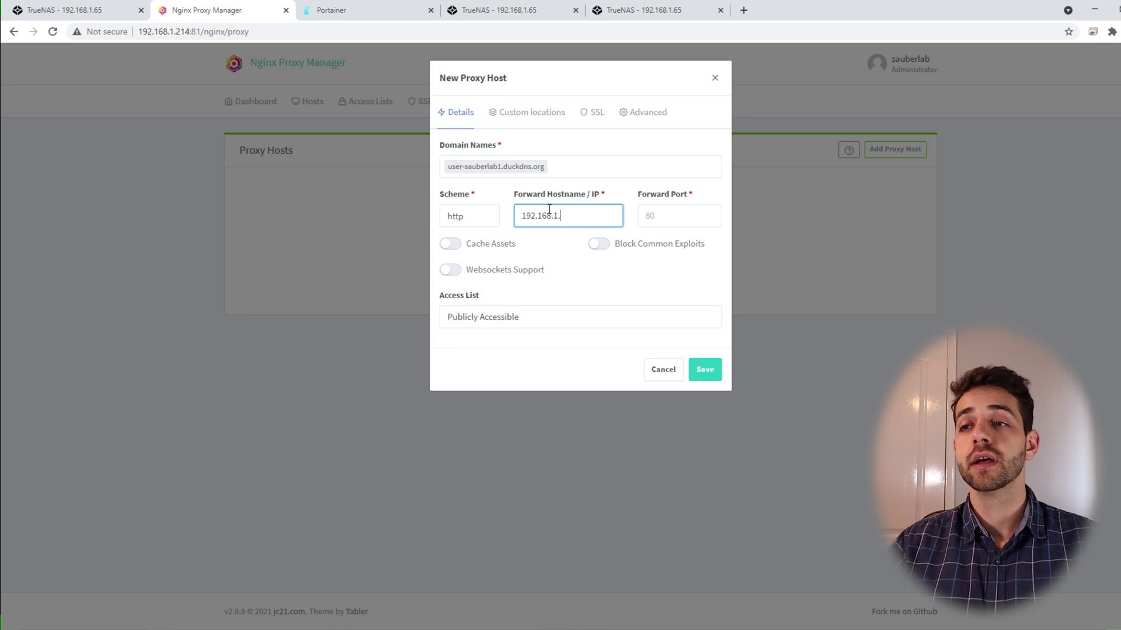
left_click(673, 212)
type("8282")
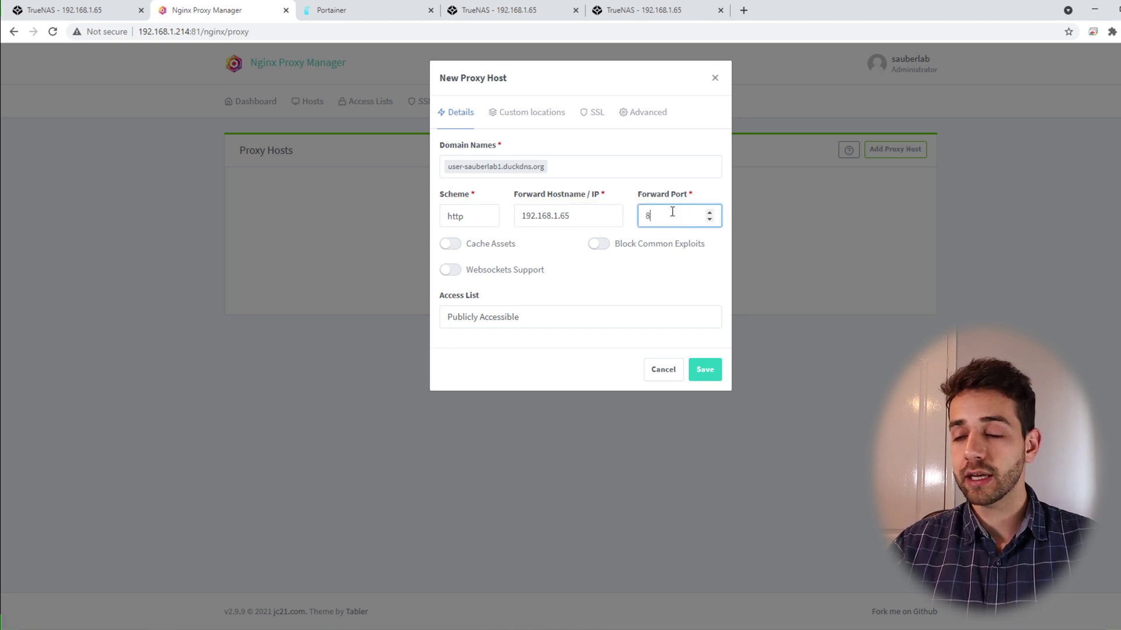
left_click(598, 244)
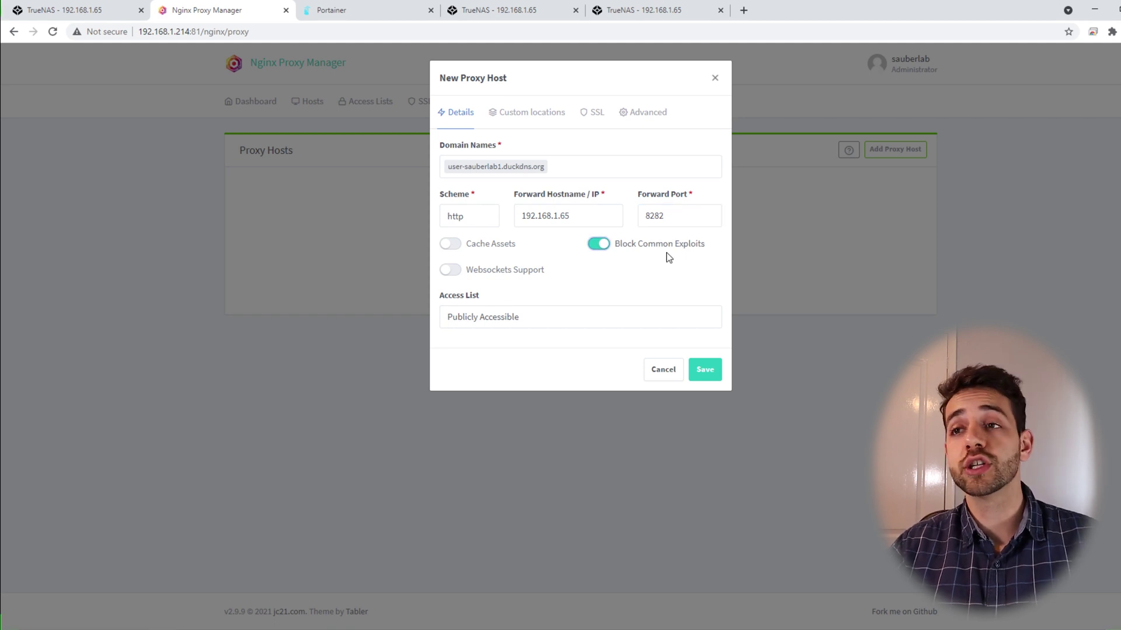
Request a new Let's Encrypt certificate with Force SSL, save the host, and open the domain
left_click(591, 113)
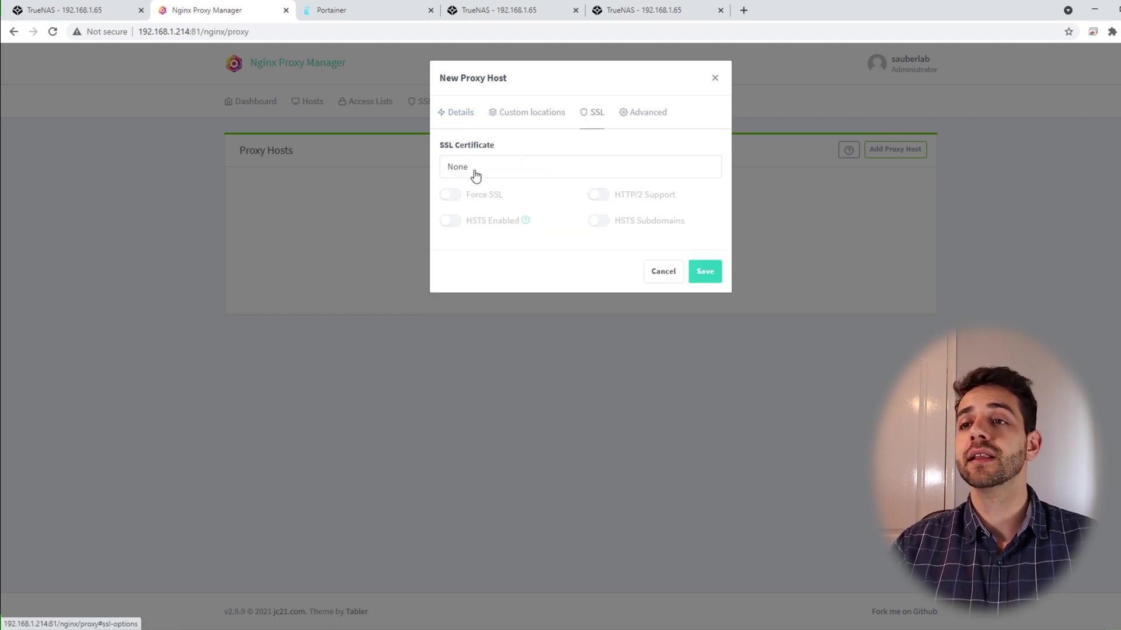
left_click(476, 169)
left_click(480, 226)
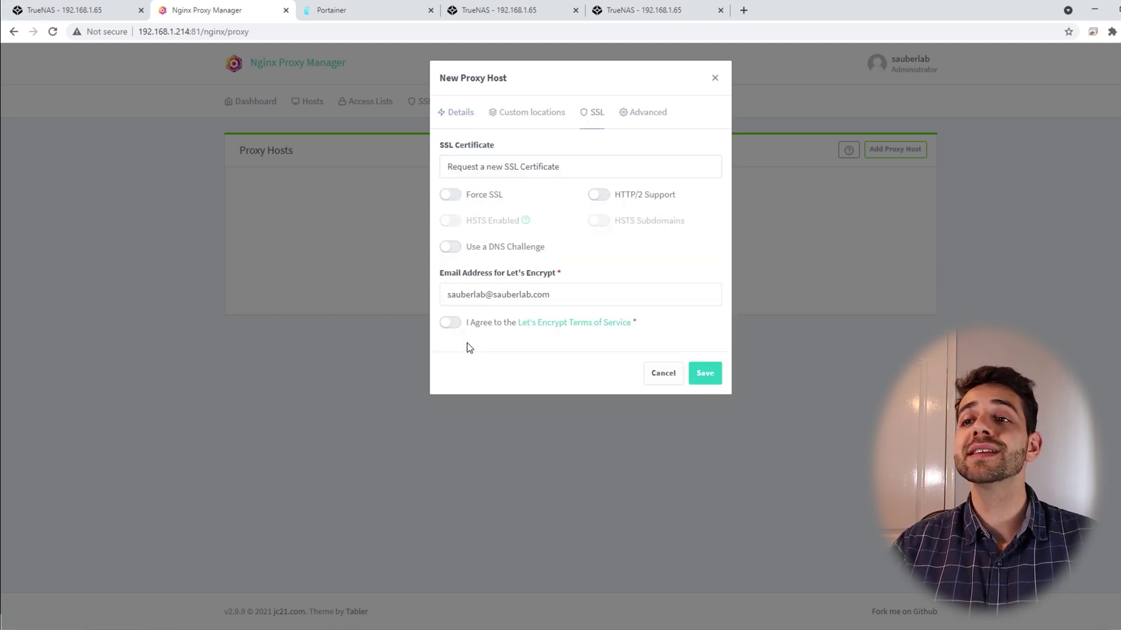
left_click(449, 195)
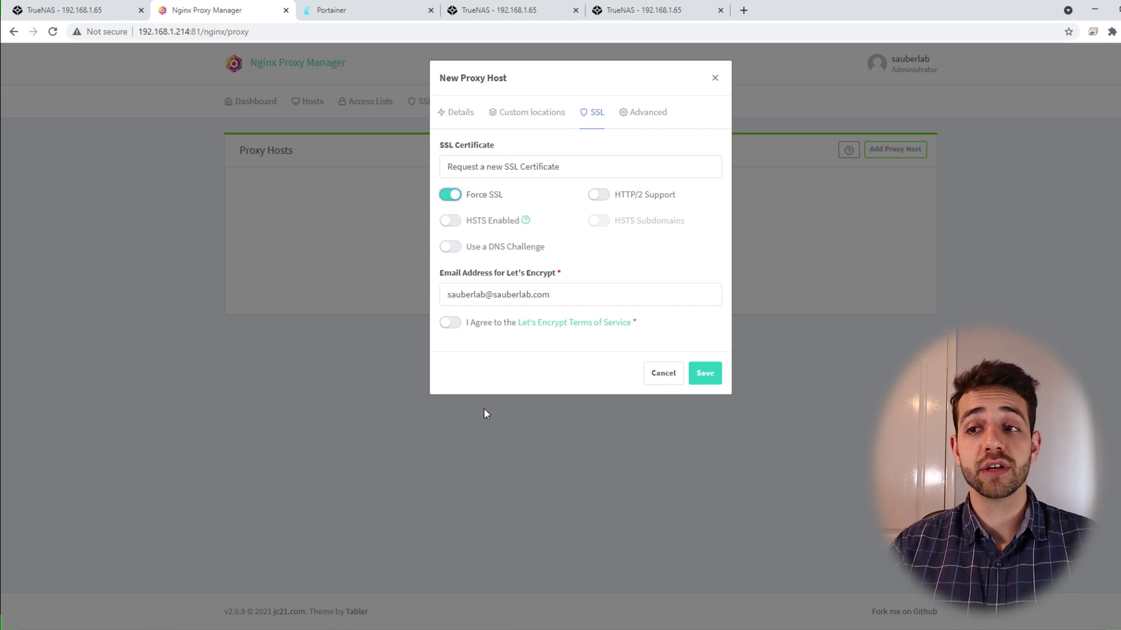
left_click(450, 323)
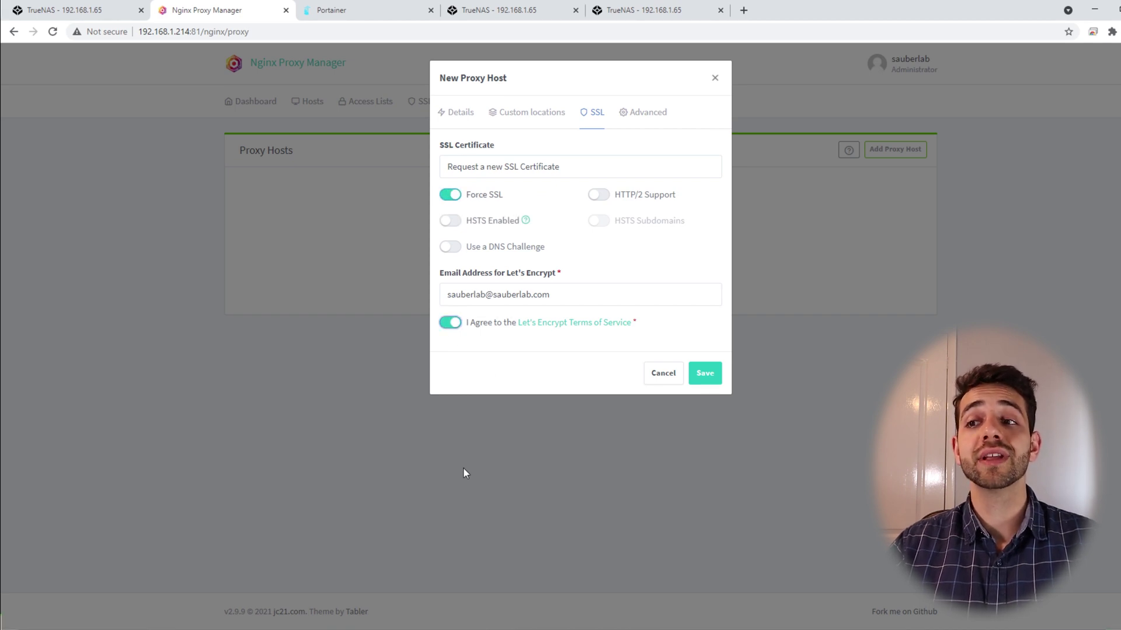
left_click(711, 376)
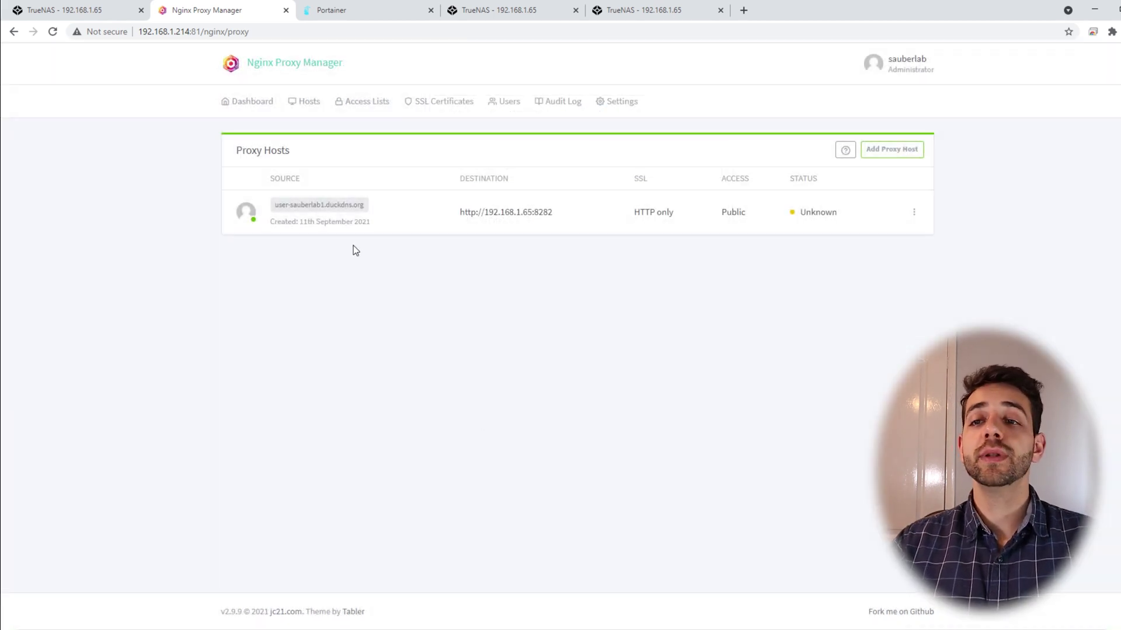
left_click(315, 212)
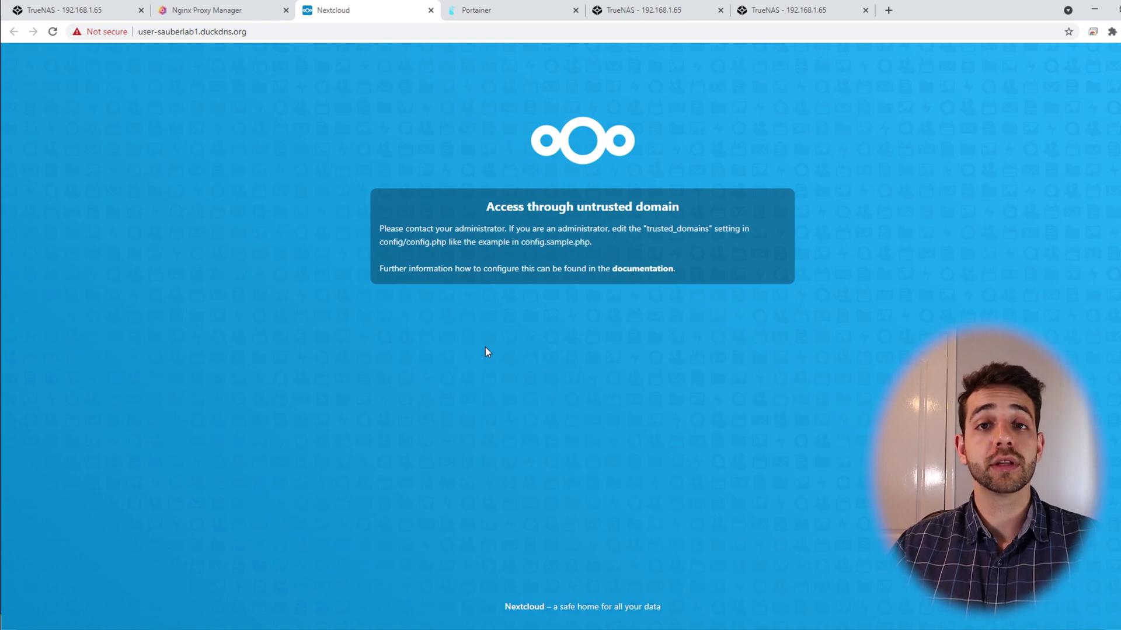
Start the TrueNAS SSH service and save its settings with root password login allowed
left_click(87, 10)
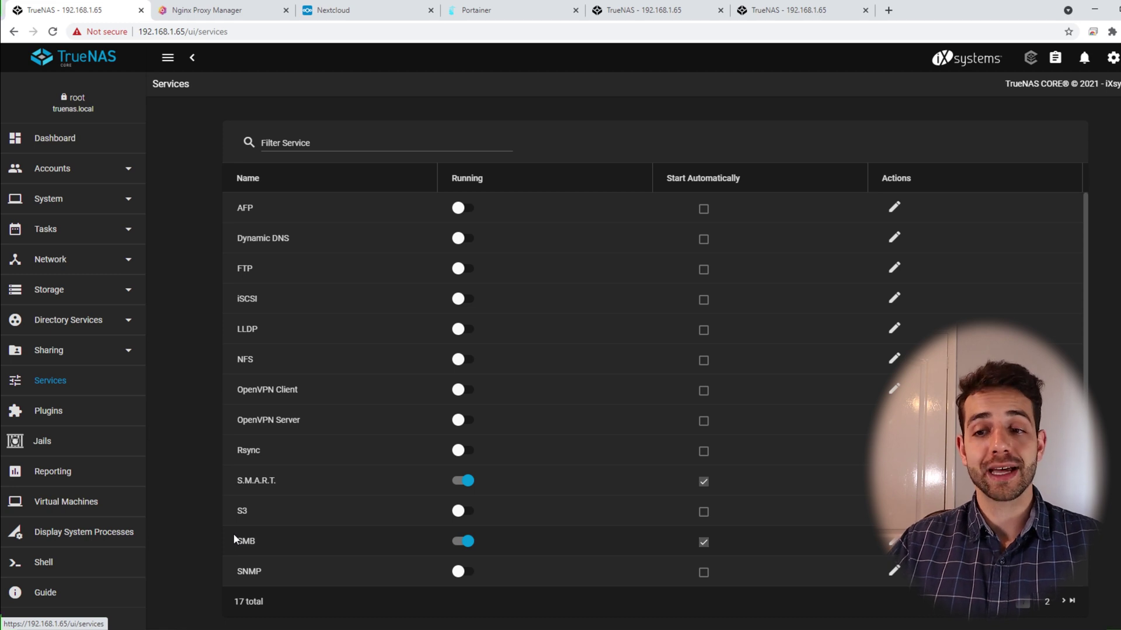
scroll(235, 540, "down", 2)
left_click(463, 479)
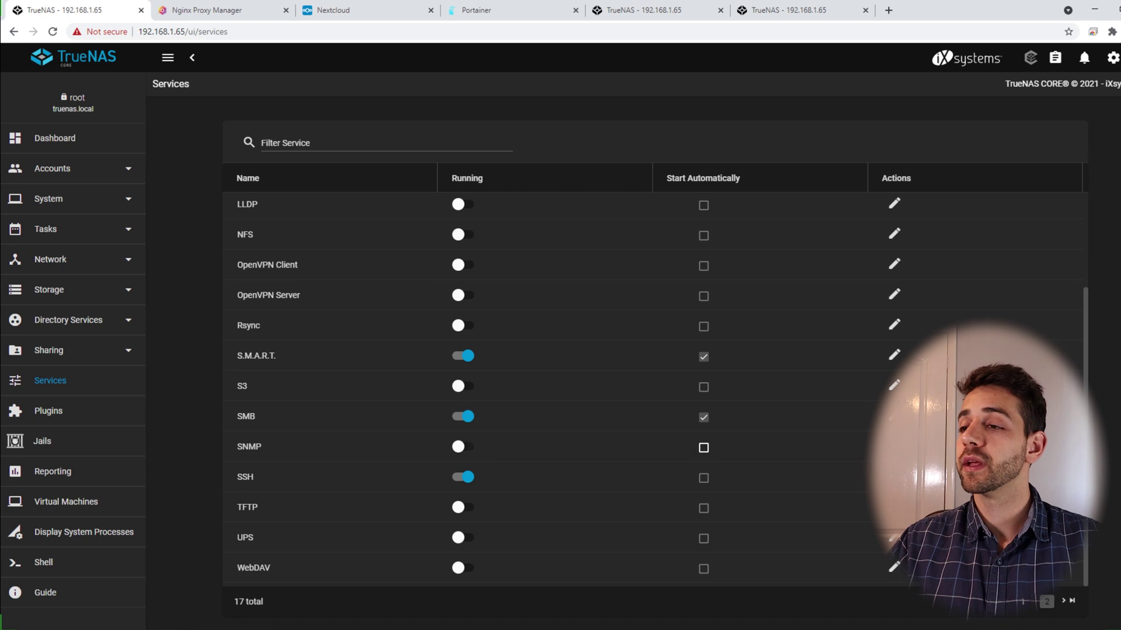
left_click(894, 477)
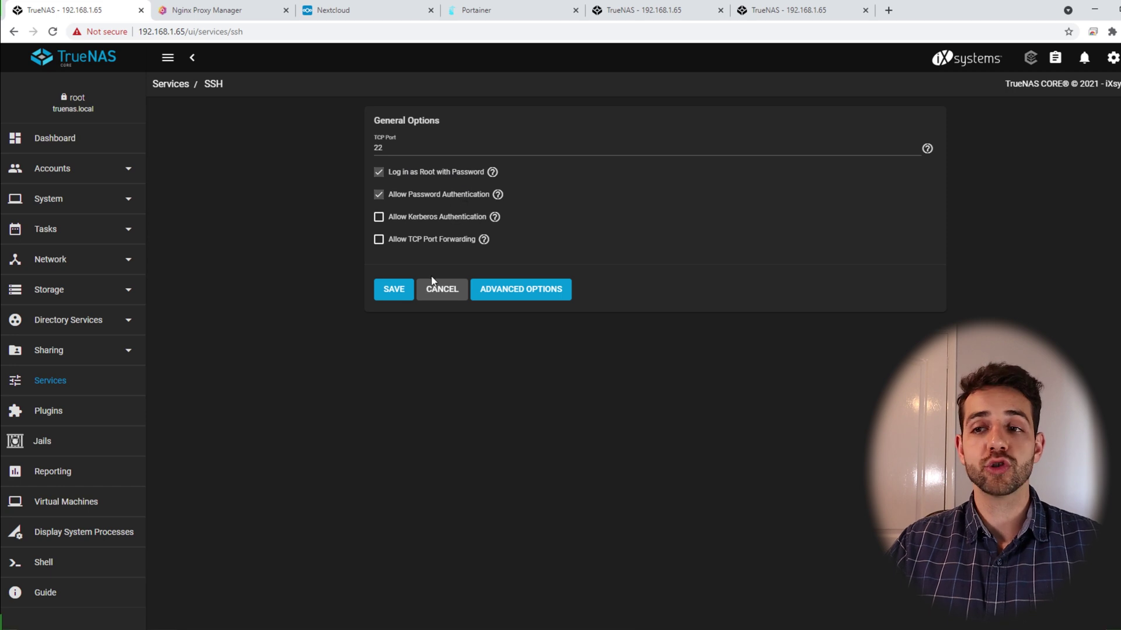
left_click(392, 292)
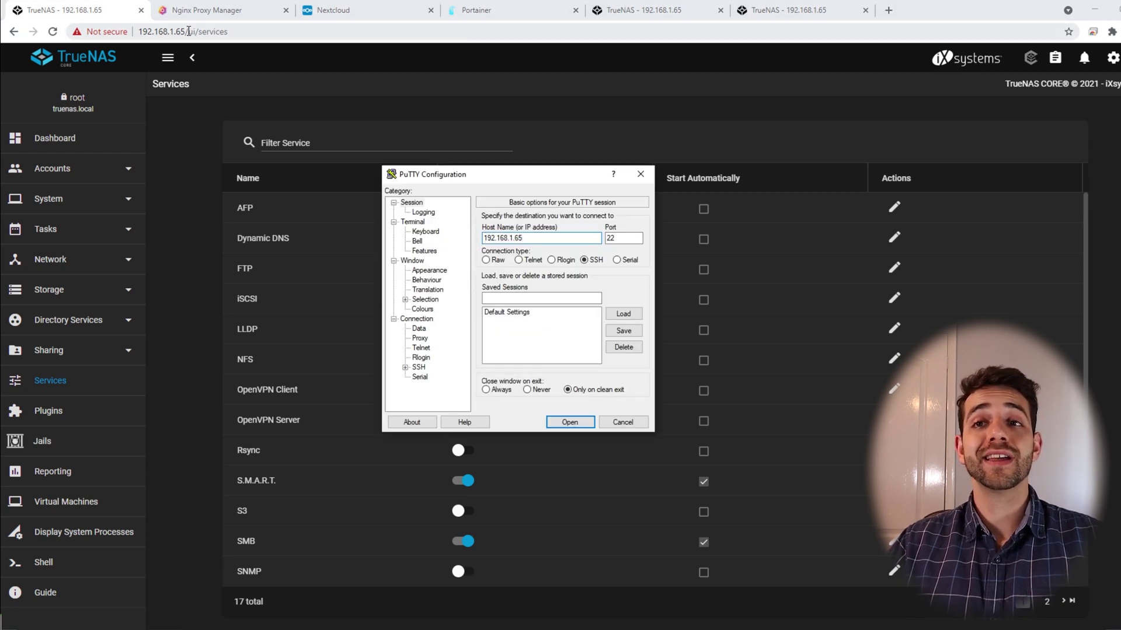
SSH into 192.168.1.65 as root, maximise PuTTY, and paste 'iocage console nextcloud-server'
left_click(570, 422)
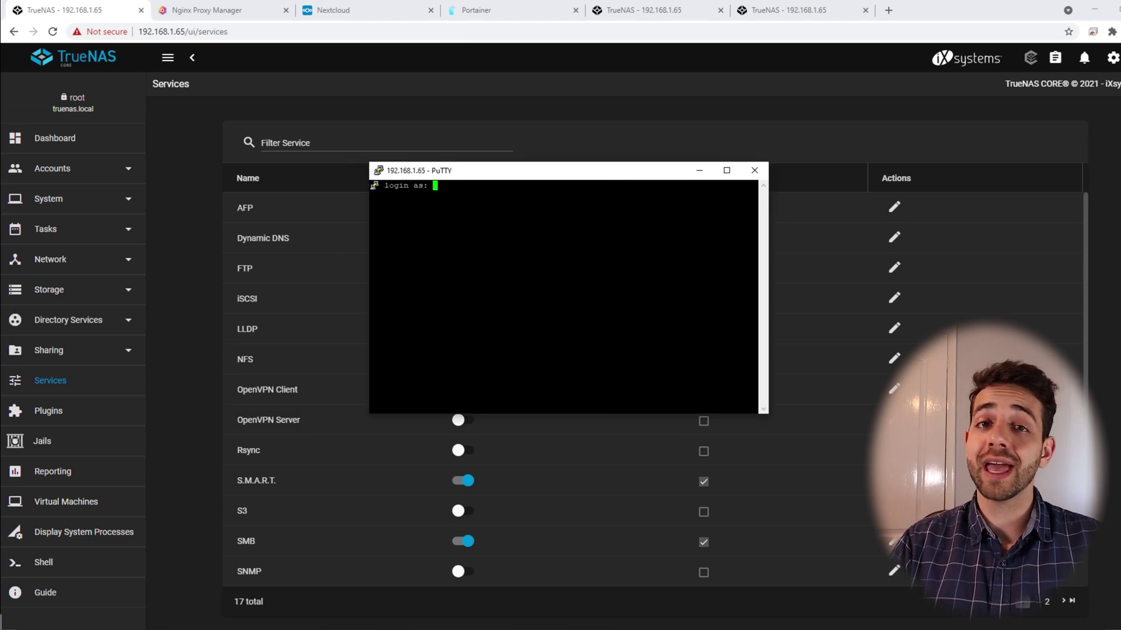
type("root")
key("Return")
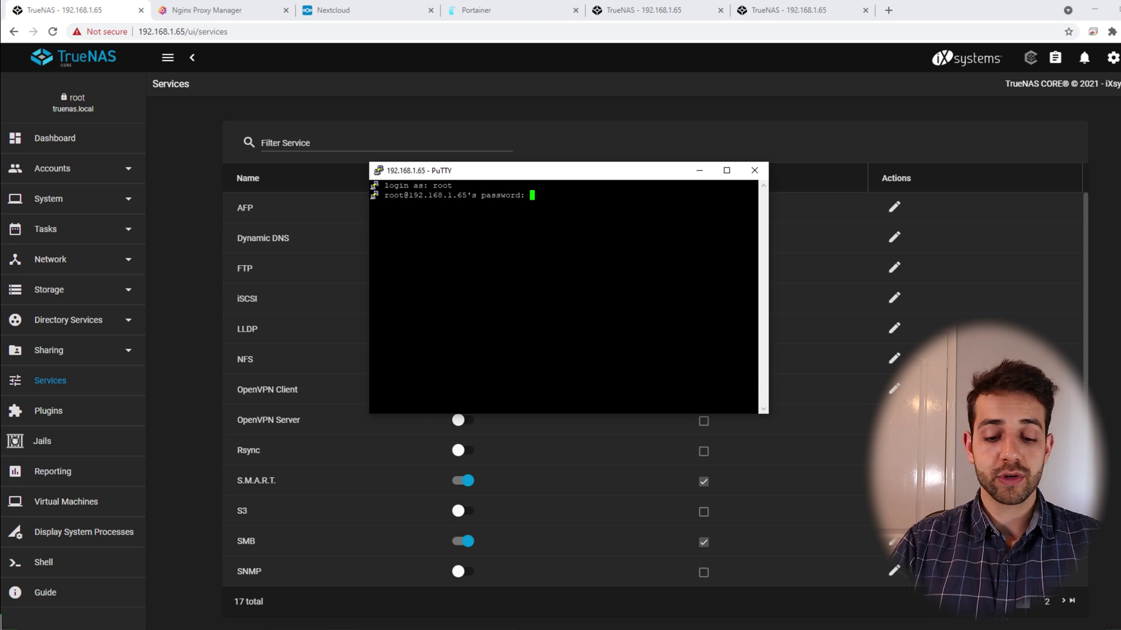
key("Return")
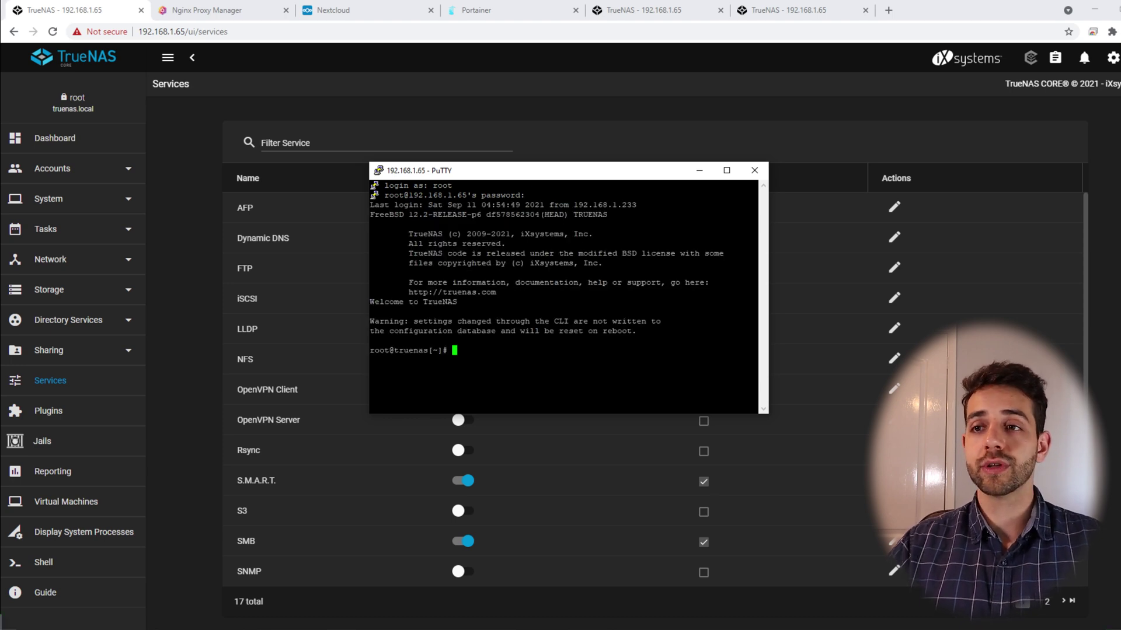
double_click(552, 170)
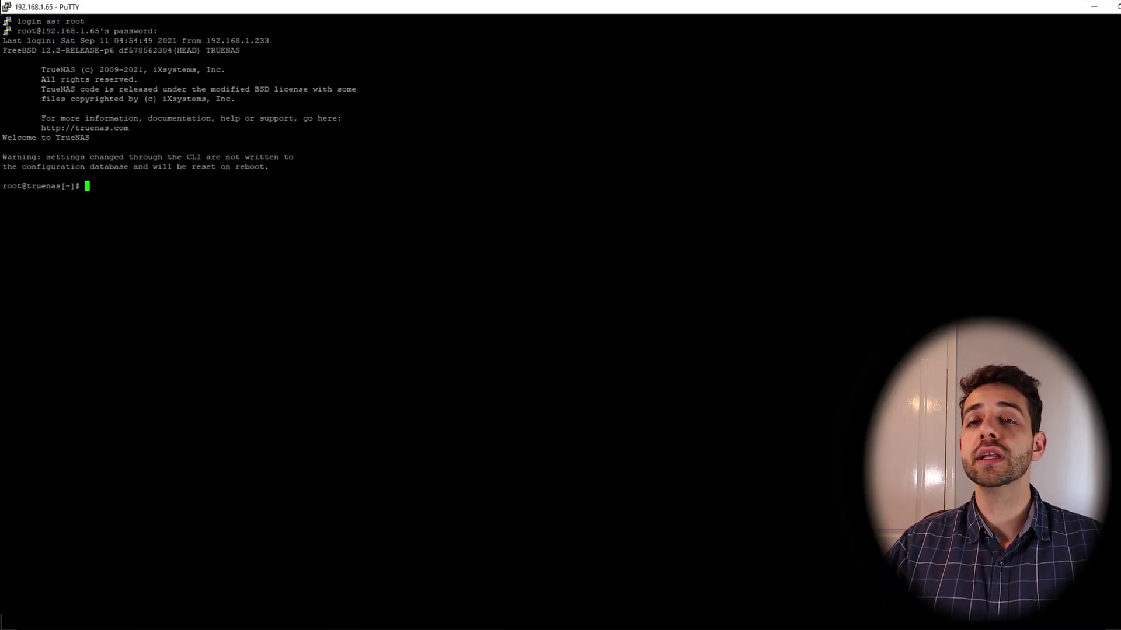
type("iocage console nextcloud-server")
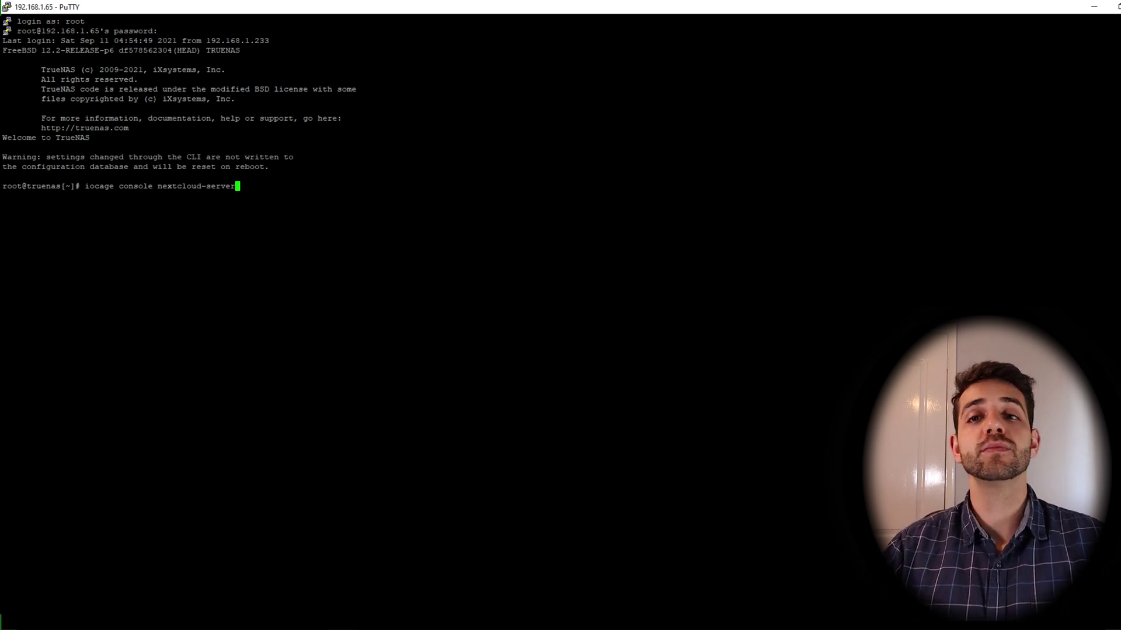
Enter the nextcloud-server jail and open /usr/local/www/nextcloud/config/config.php in the ee editor
key("Return")
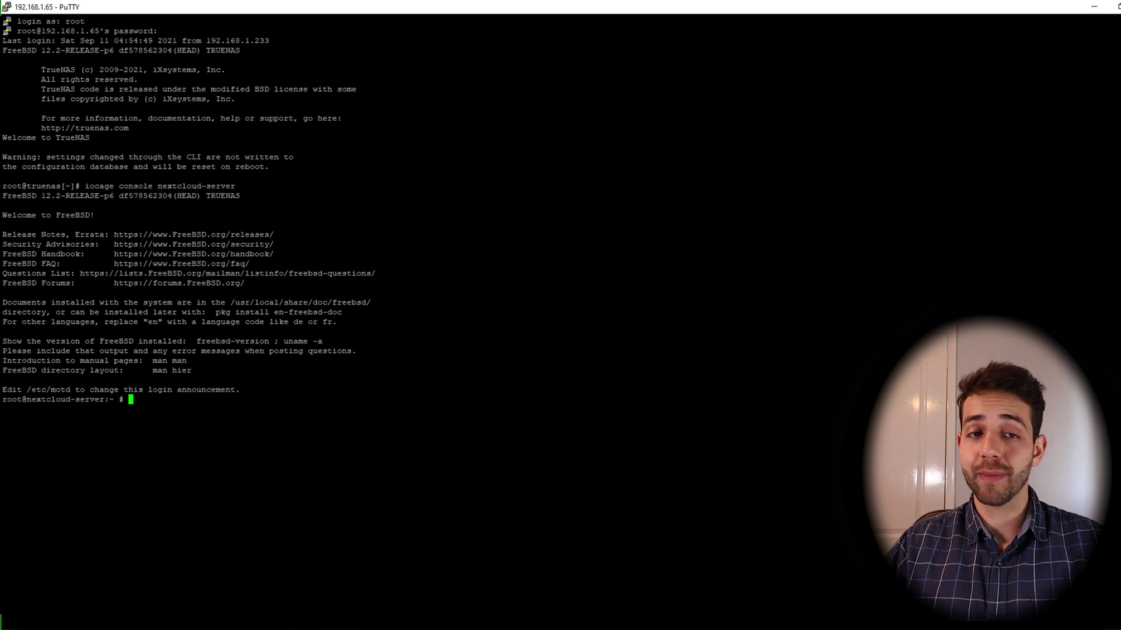
key("alt+Tab")
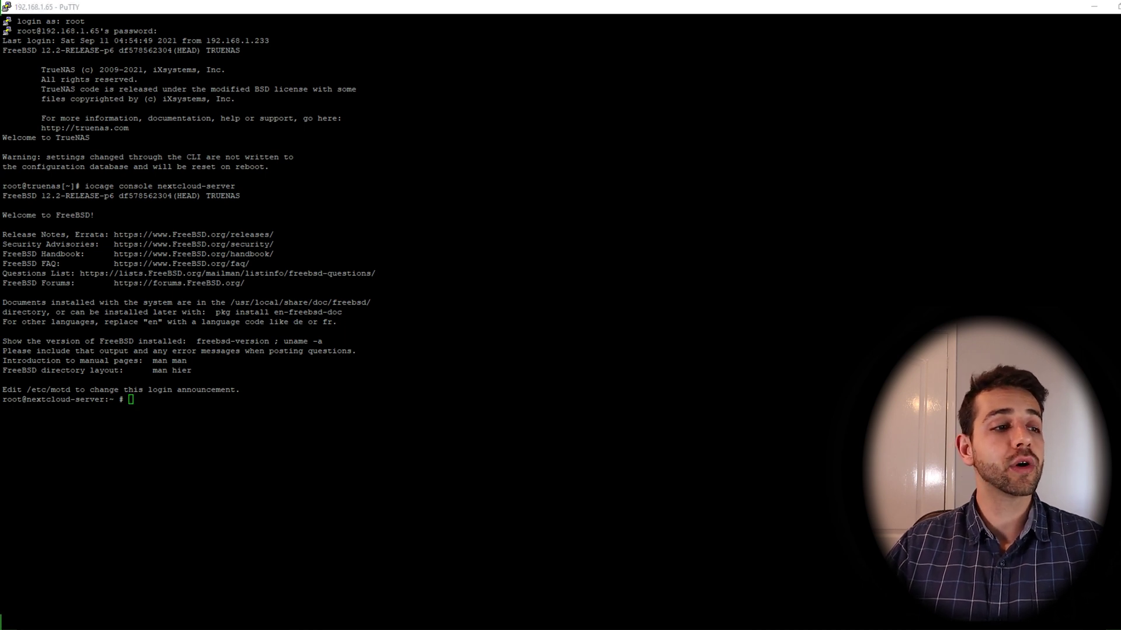
right_click(1, 622)
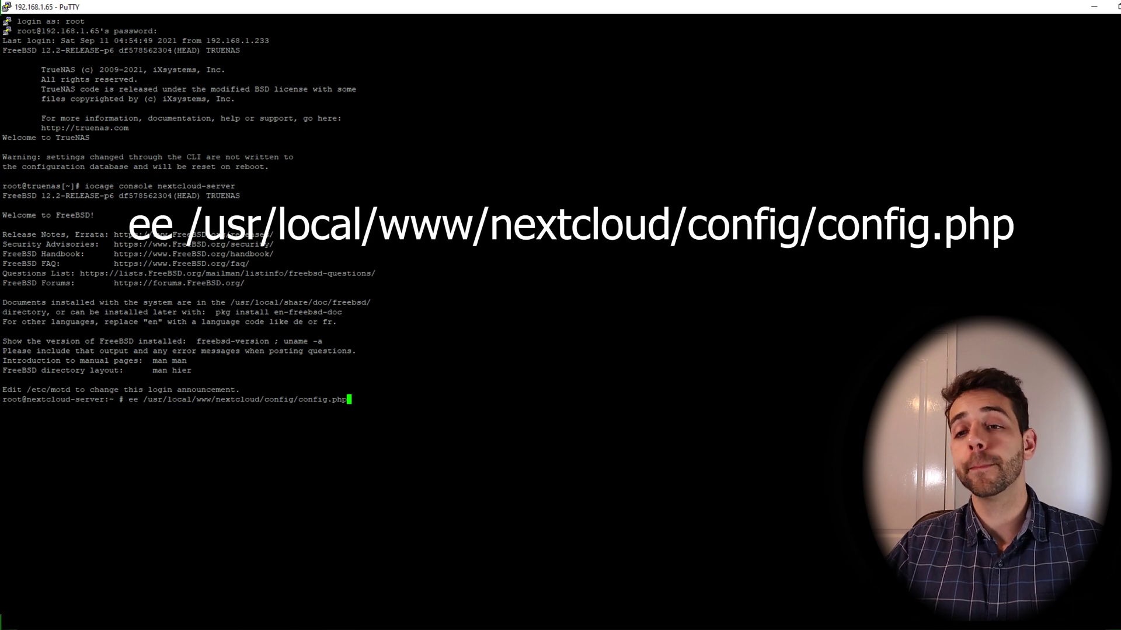
key("Return")
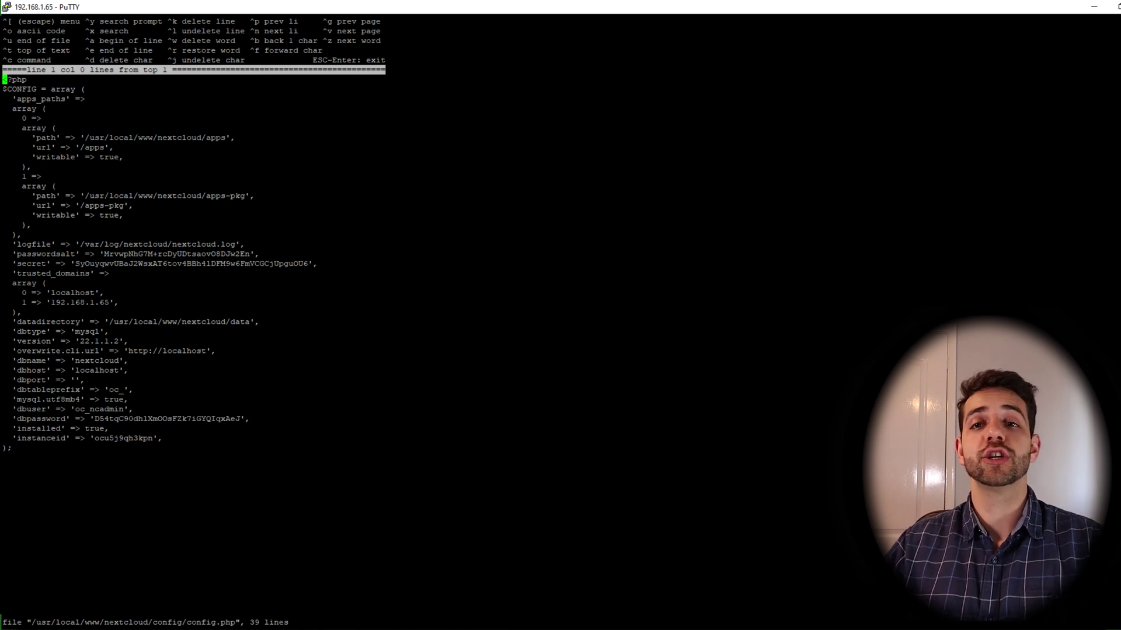
Move through config.php, highlighting localhost, the Nextcloud data directory path and the database lines
key("Down")
key("Down")
key("Down")
key("Down")
key("Down")
key("Down")
key("Down")
key("Down")
key("Down")
key("Down")
key("Down")
key("Down")
key("Down")
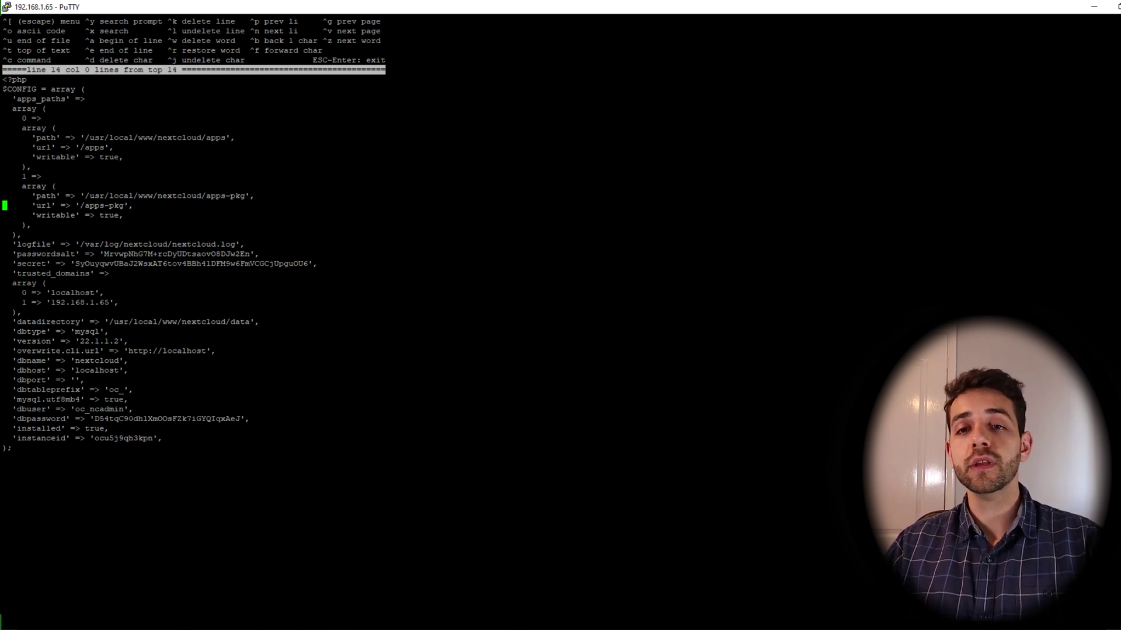
key("Down")
key("Down")
double_click(73, 292)
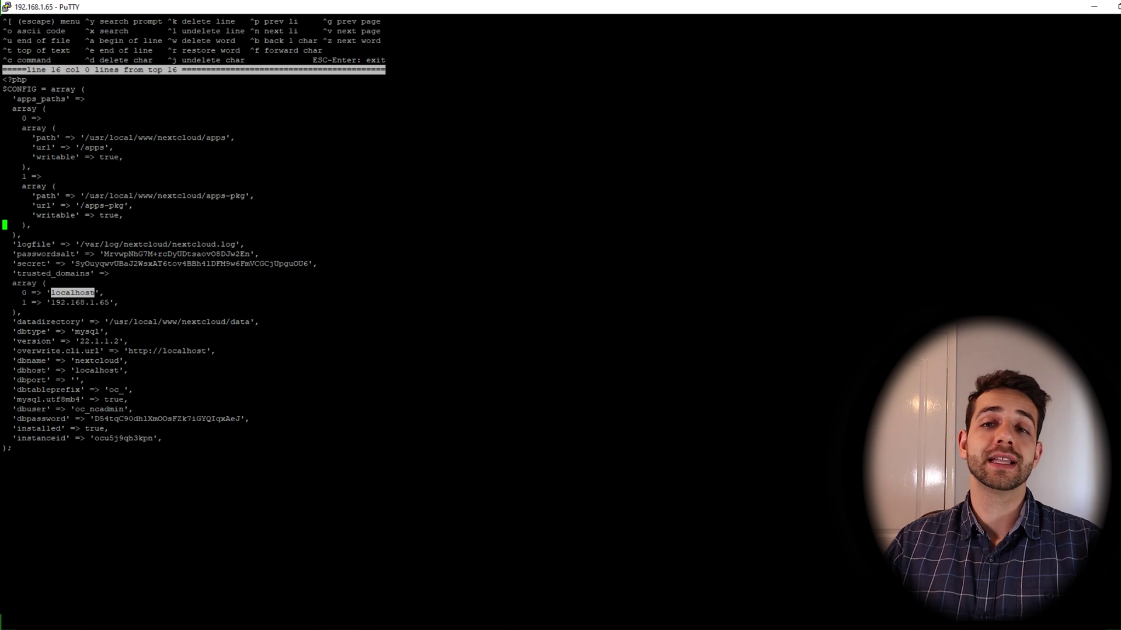
left_click_drag(109, 322, 273, 322)
left_click_drag(65, 360, 175, 361)
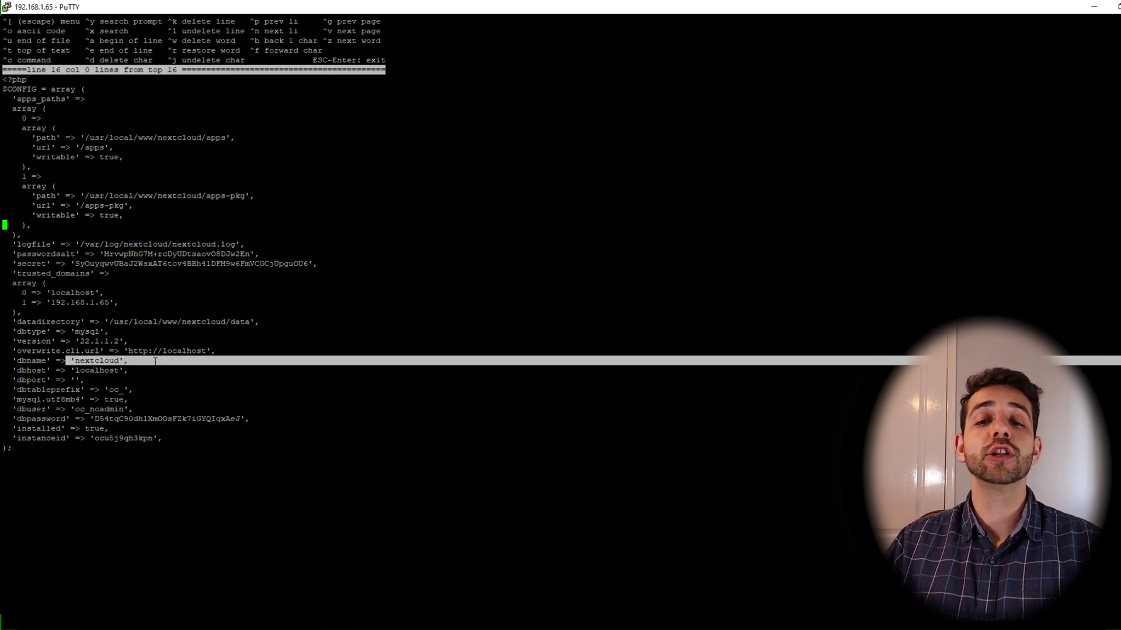
left_click_drag(2, 389, 152, 400)
left_click_drag(76, 418, 151, 430)
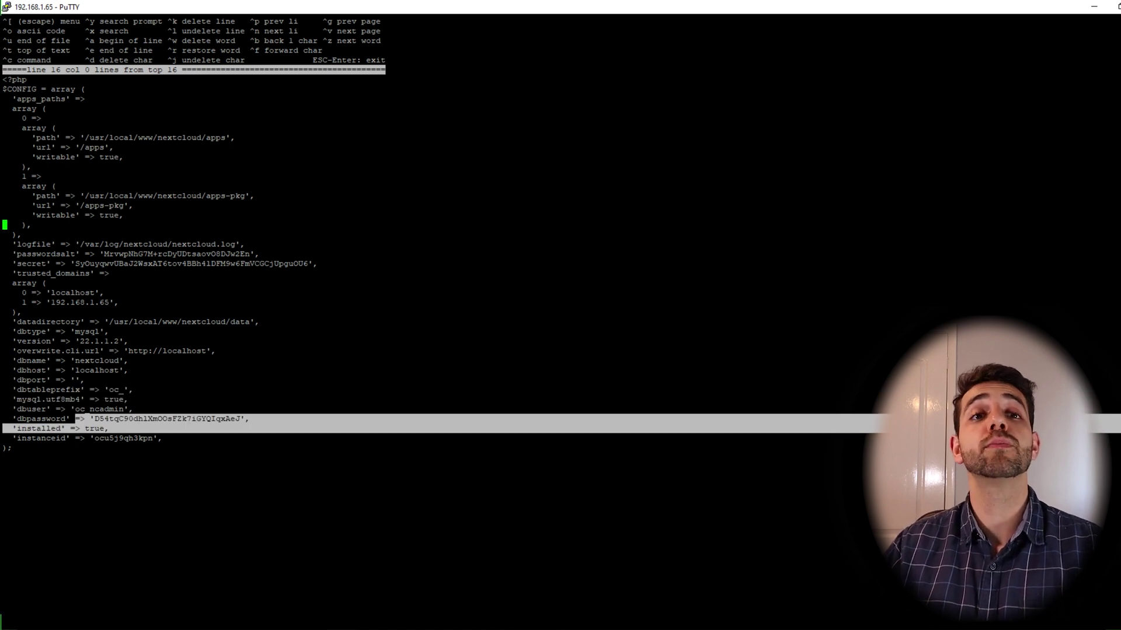
Add a new line below the 192.168.1.65 trusted domain and start it with 2 => '
key("Down")
key("Down")
key("Down")
key("Down")
key("Down")
key("Down")
key("Down")
key("Down")
key("Down")
key("Down")
key("Up")
key("Up")
key("Up")
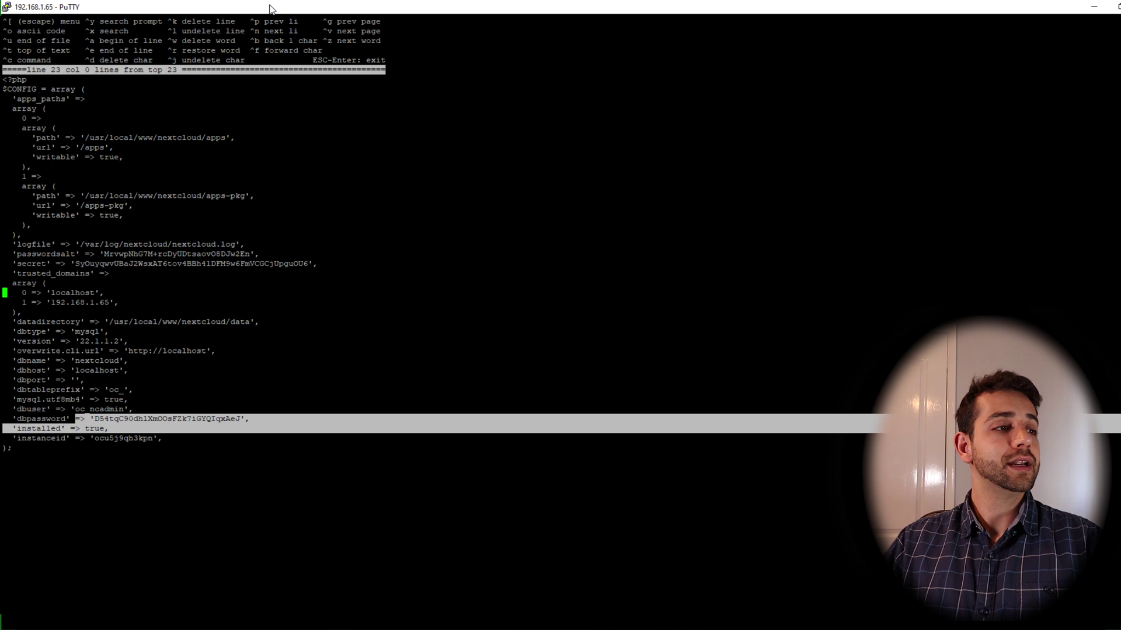
key("Down")
key("Right")
key("Right")
key("Right")
key("Right")
key("Right")
key("Right")
key("Right")
key("Right")
key("Right")
key("Right")
key("Right")
key("Right")
key("Right")
key("Right")
key("Right")
key("Right")
key("Right")
key("Right")
key("Right")
key("Right")
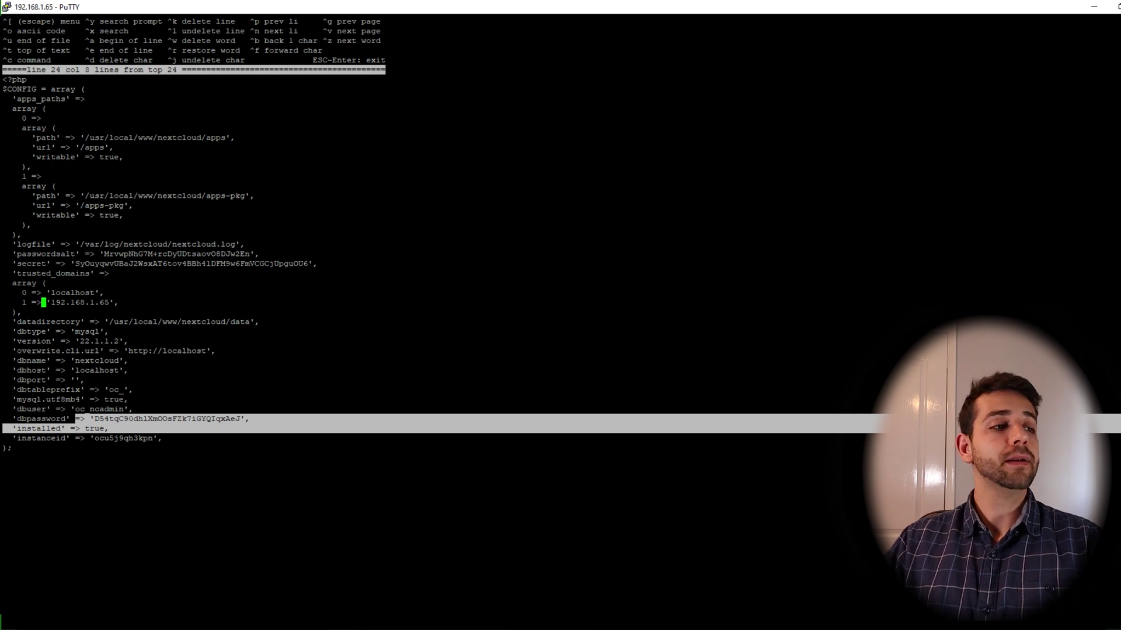
key("Right")
key("Right")
key("Right")
key("Return")
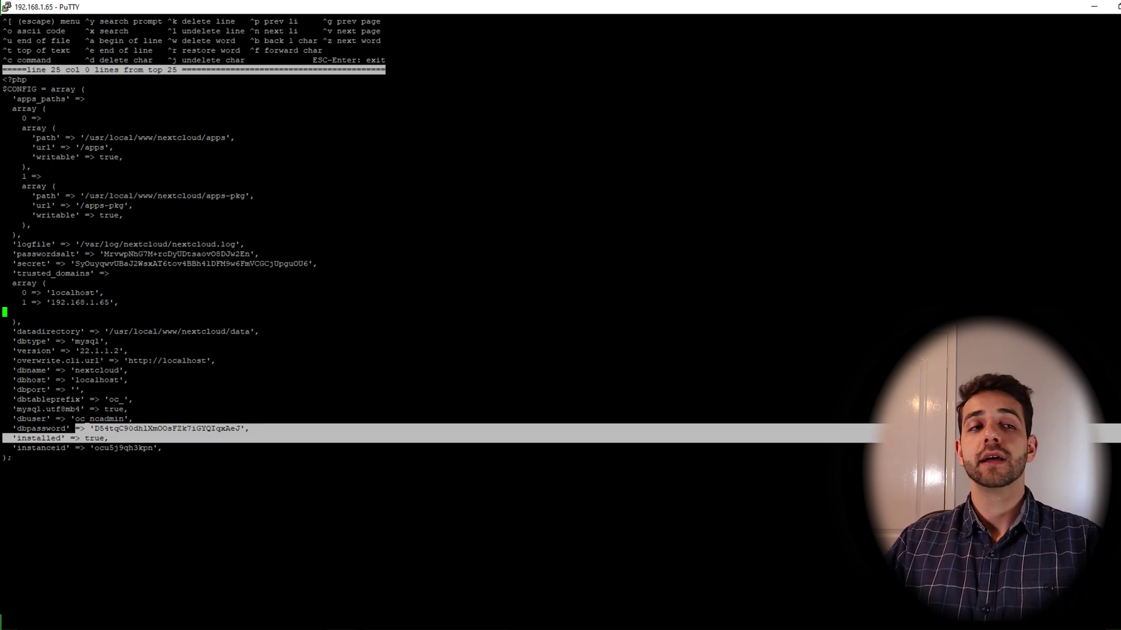
type("2")
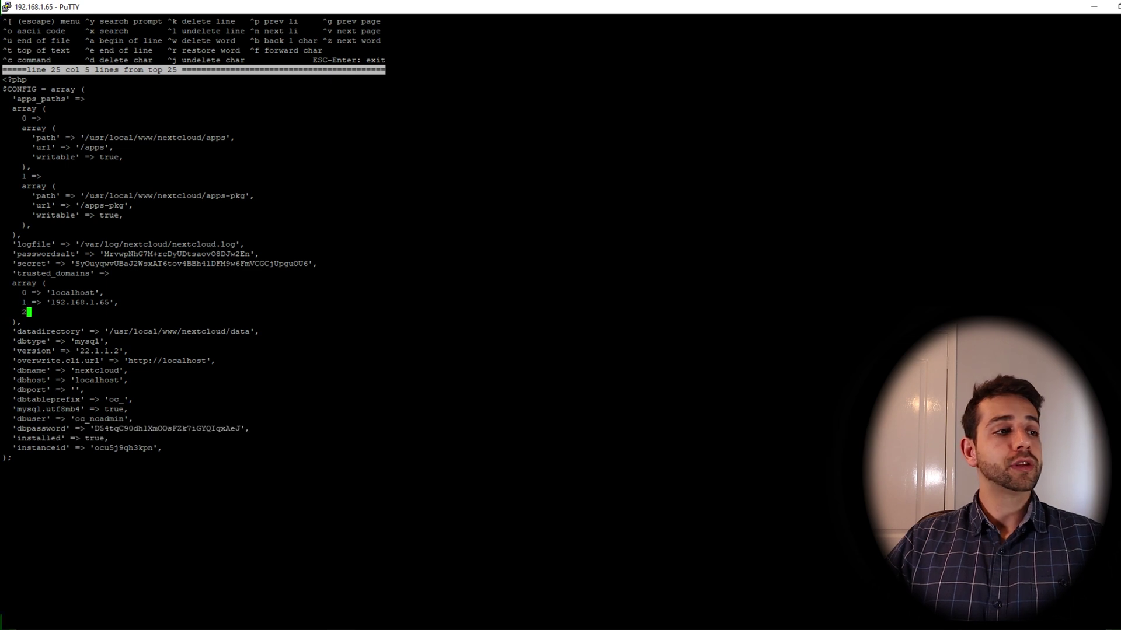
type(" => '")
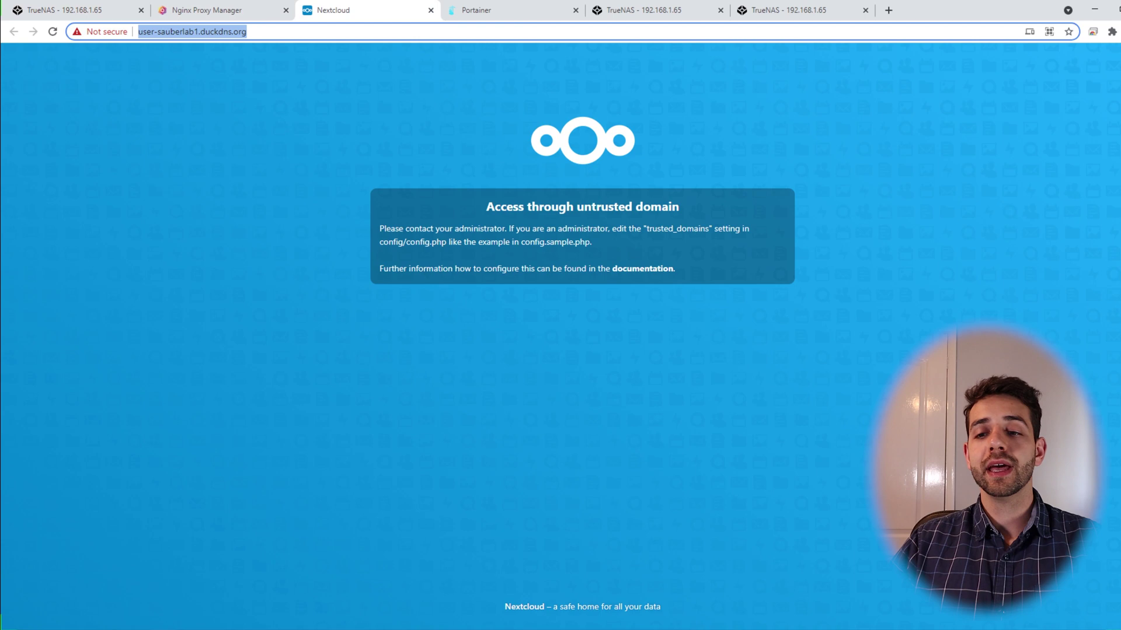
key("alt+Tab")
type("https://user-sauberlab1.duckdns.org/")
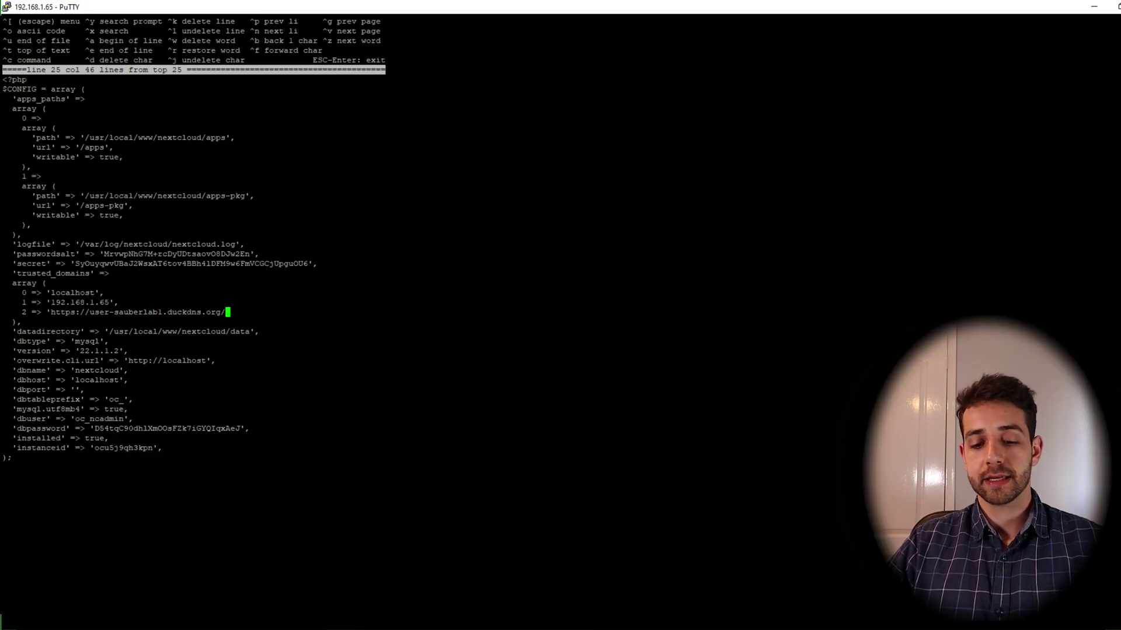
key("BackSpace")
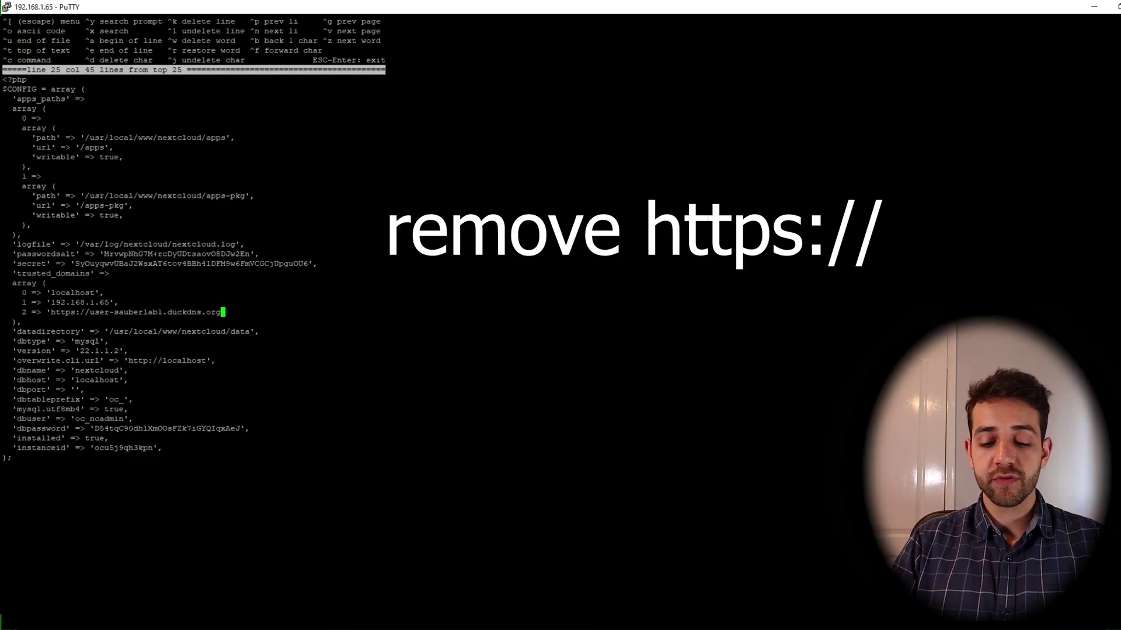
type("',")
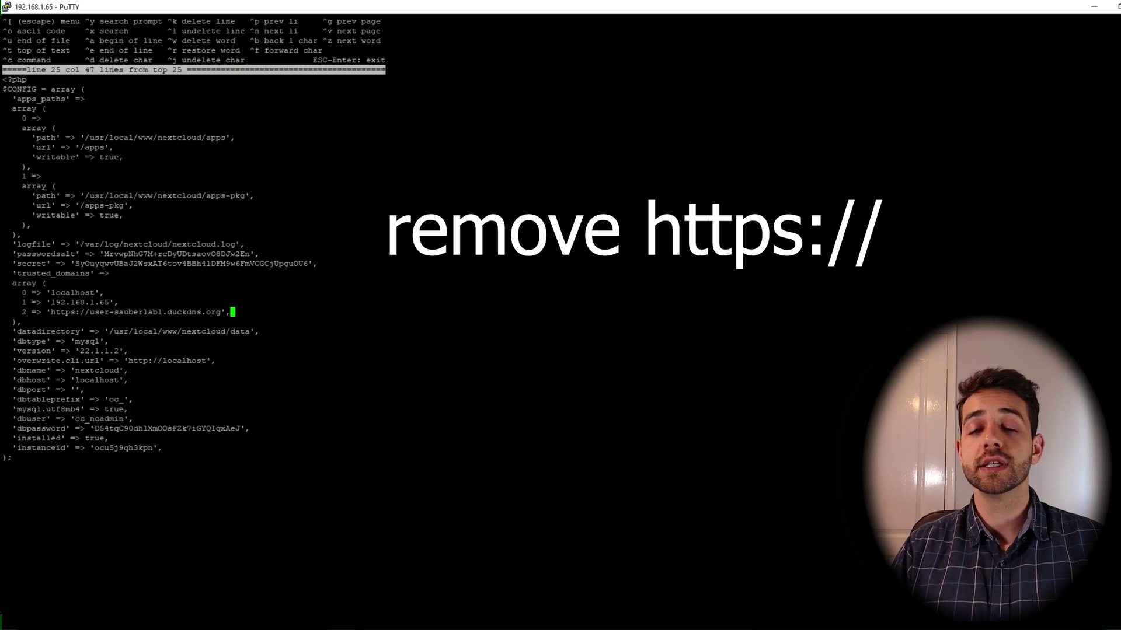
key("Left")
key("Left")
key("Left")
key("Left")
key("Left")
key("Left")
key("Left")
key("Left")
key("Left")
key("Left")
key("Left")
key("Left")
key("Left")
key("Left")
key("Left")
key("Left")
key("Left")
key("Left")
key("Left")
key("Left")
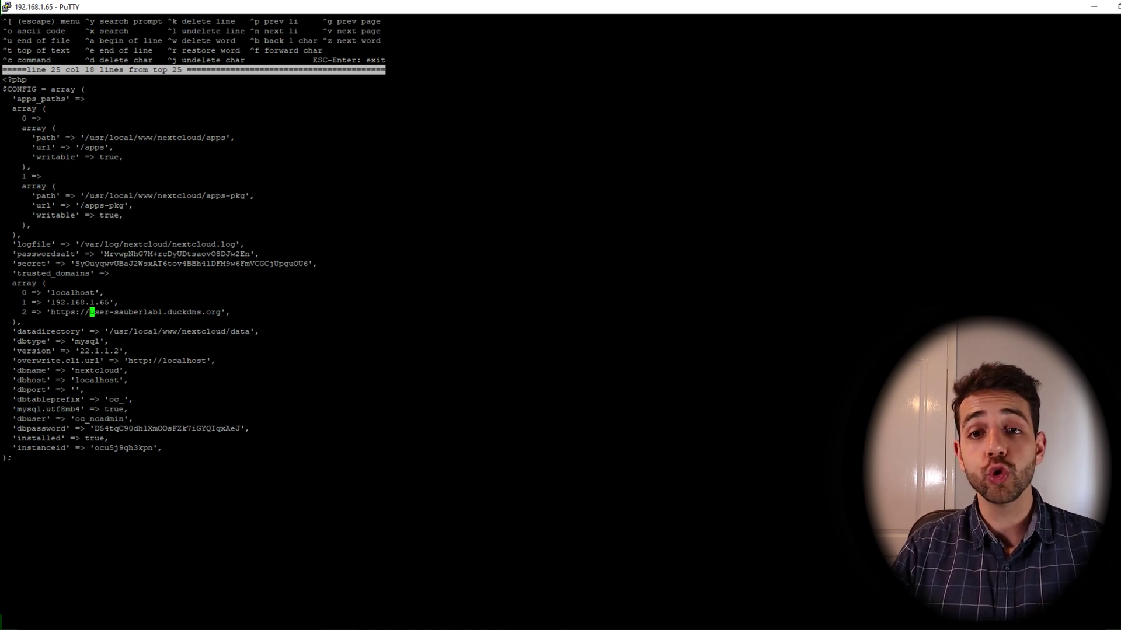
key("BackSpace")
key("BackSpace")
key("BackSpace")
key("BackSpace")
key("BackSpace")
key("BackSpace")
key("BackSpace")
key("BackSpace")
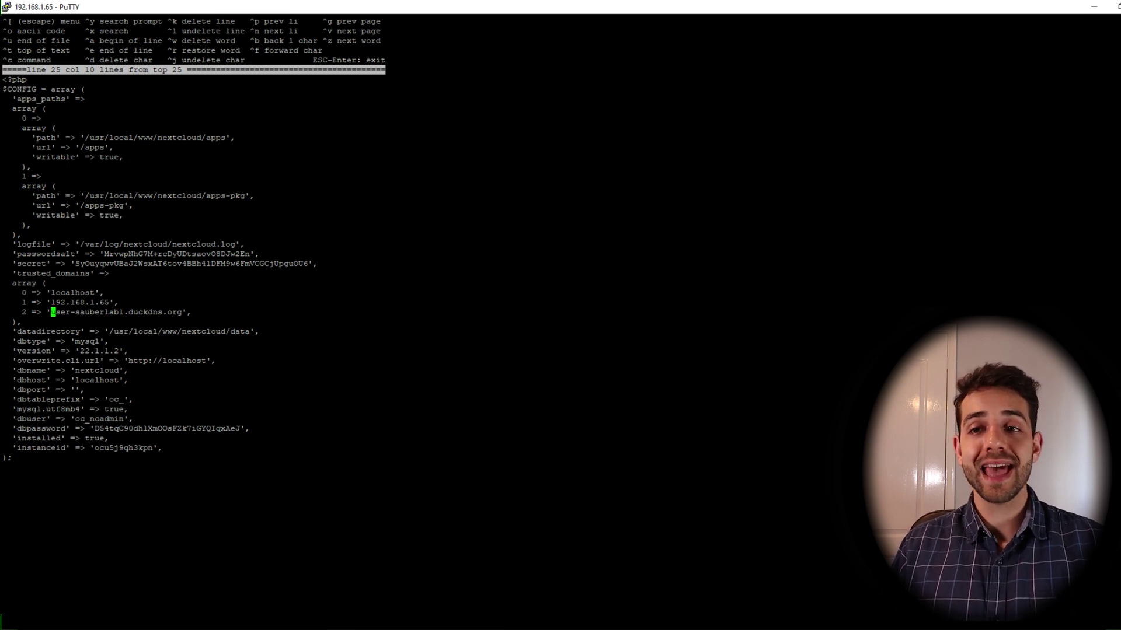
Save the changes to config.php and leave the ee editor
key("Escape")
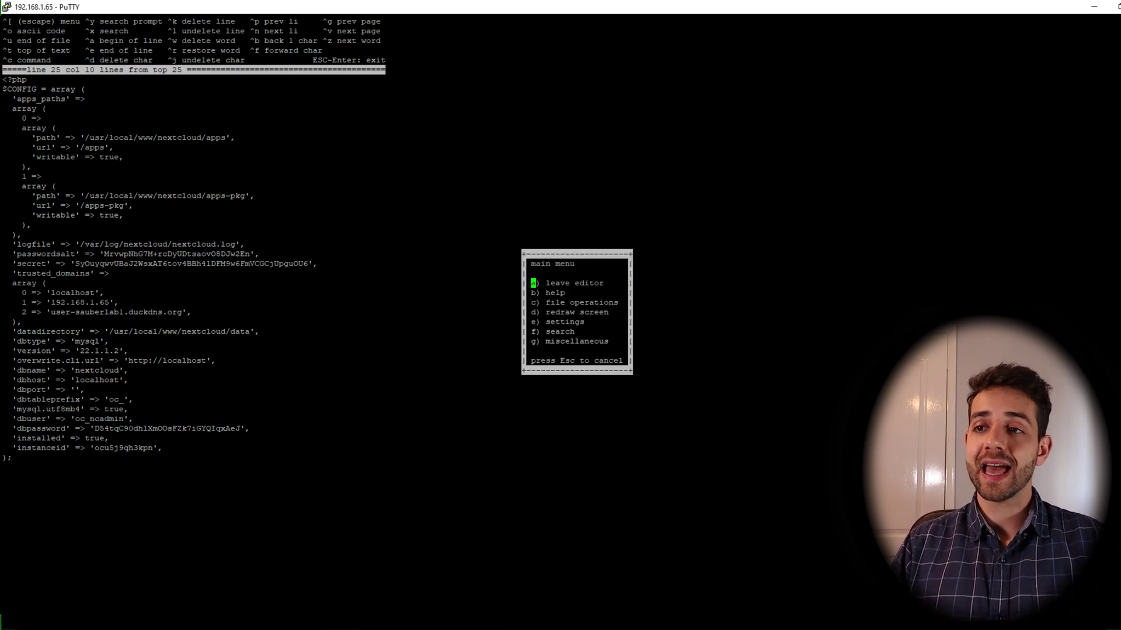
key("a")
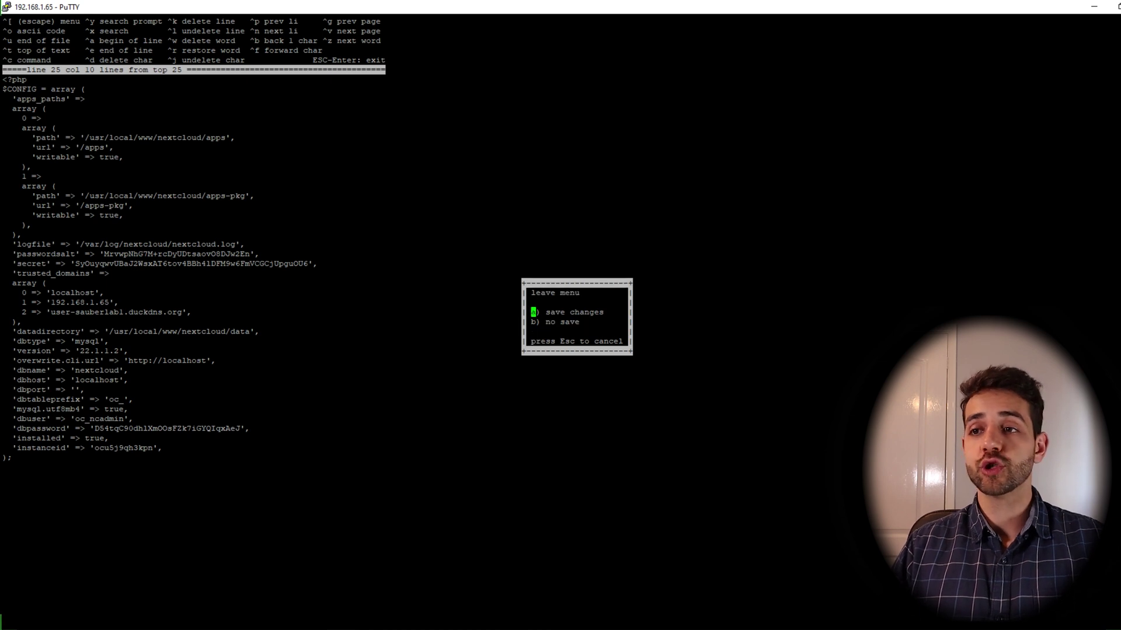
key("a")
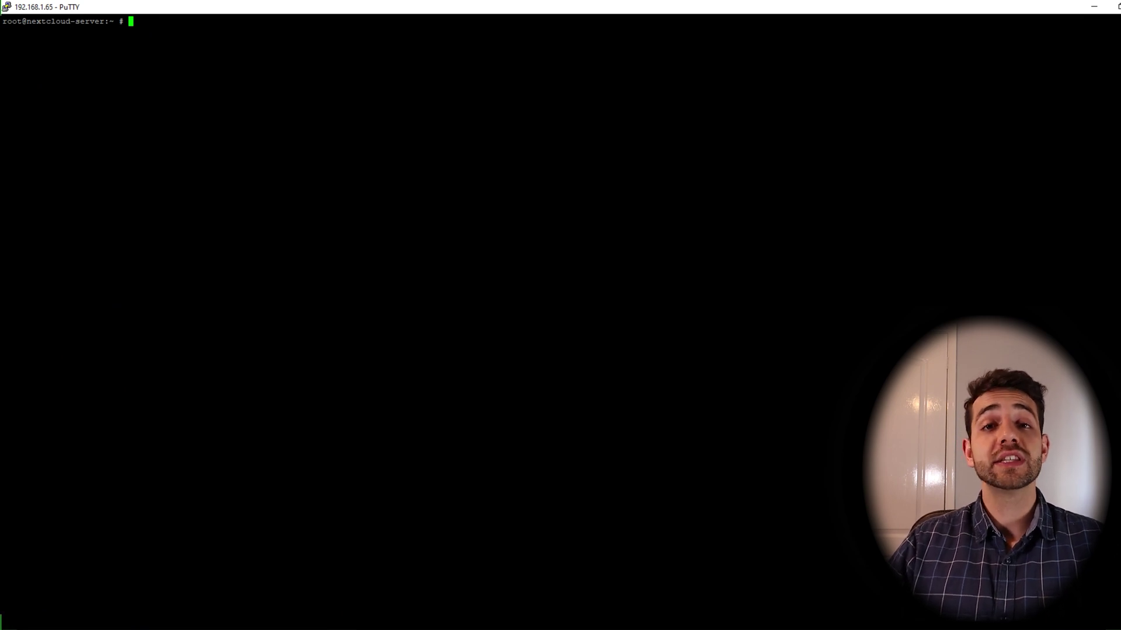
Reload the DuckDNS domain in Chrome so the Nextcloud login page appears
key("alt+Tab")
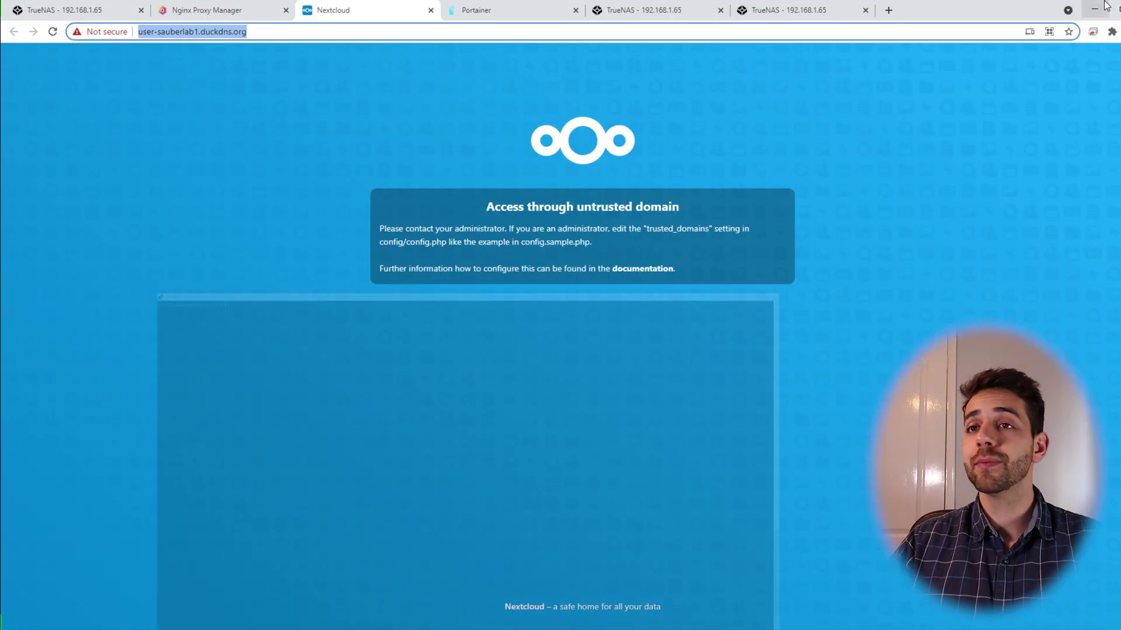
left_click(288, 31)
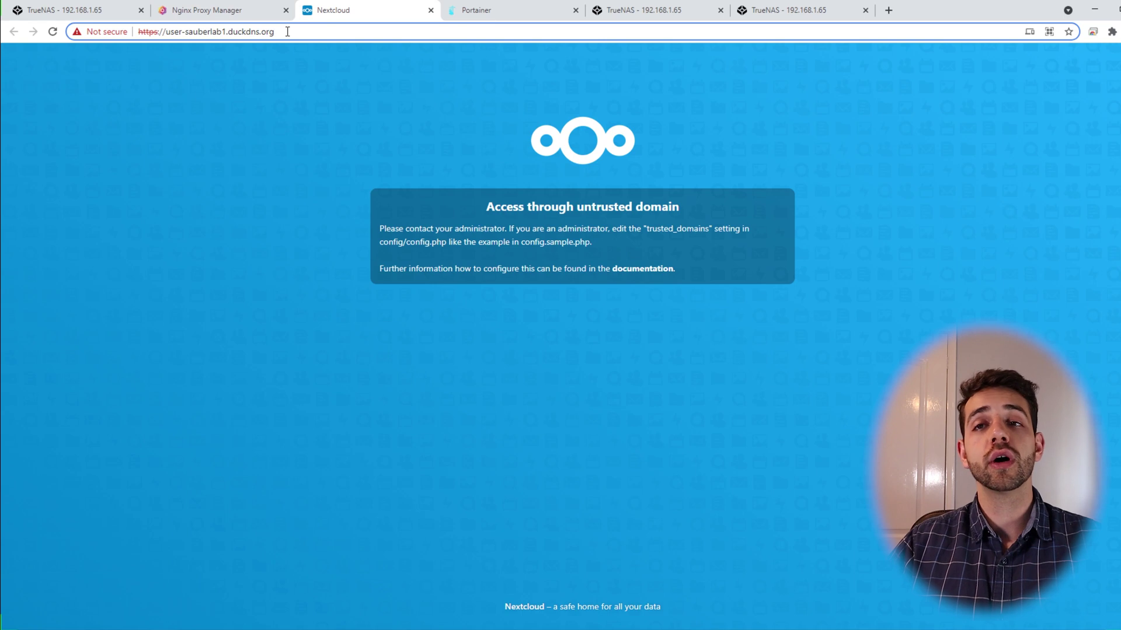
key("Return")
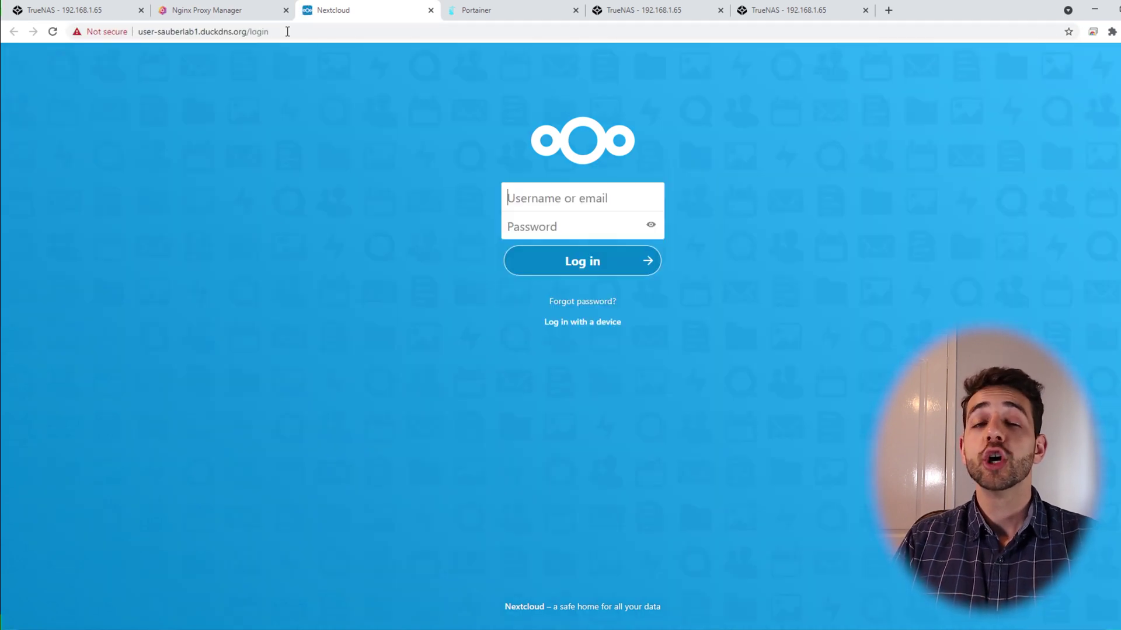